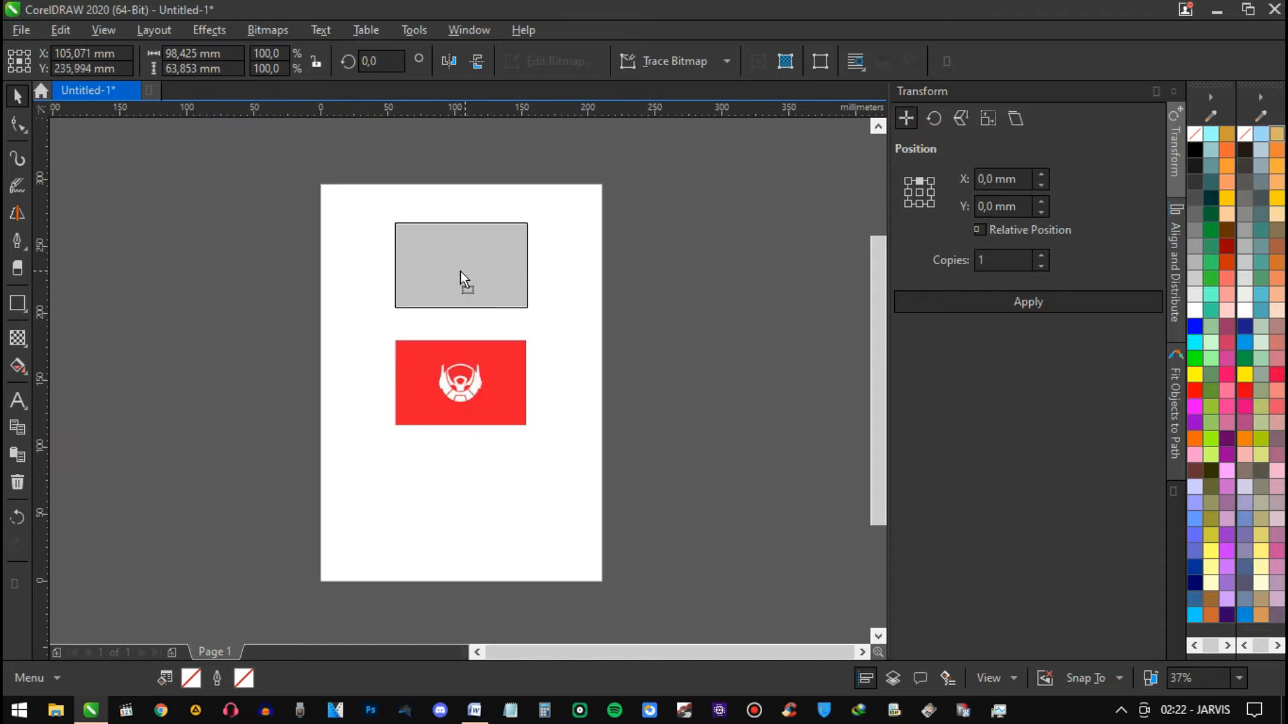
scroll(477, 407, up, 4)
right_click(478, 402)
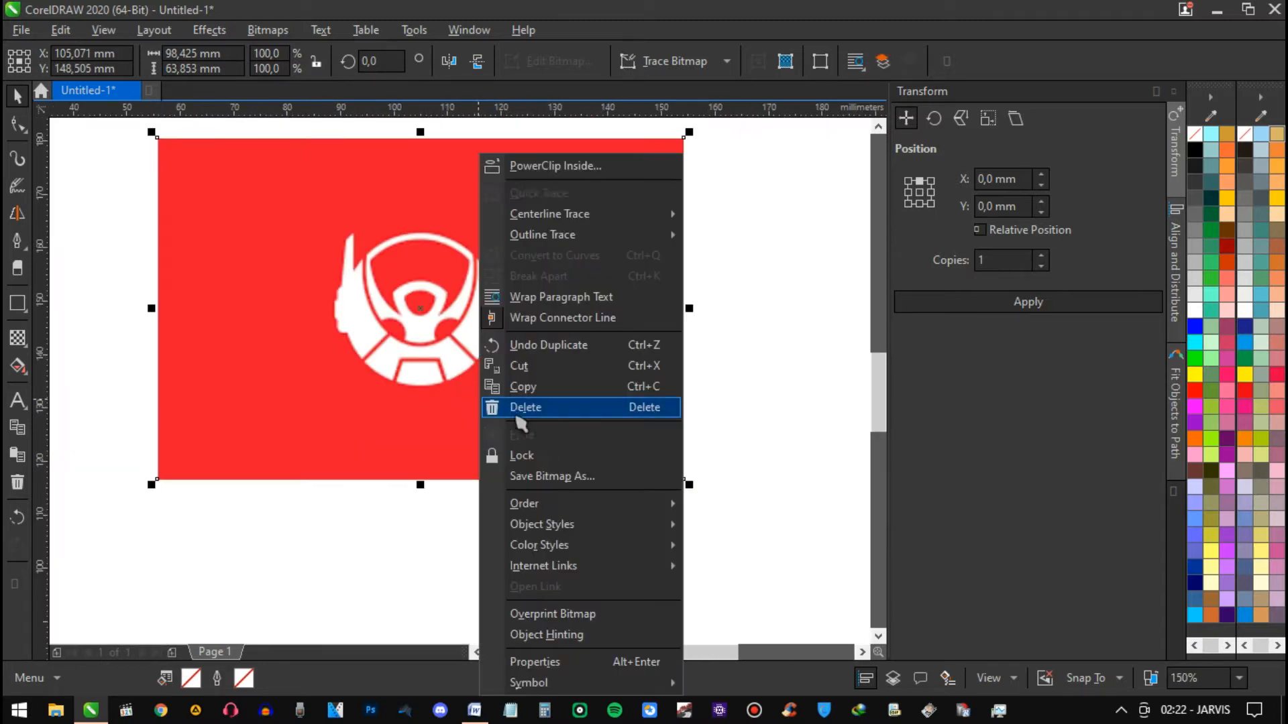
mouse_move(555, 551)
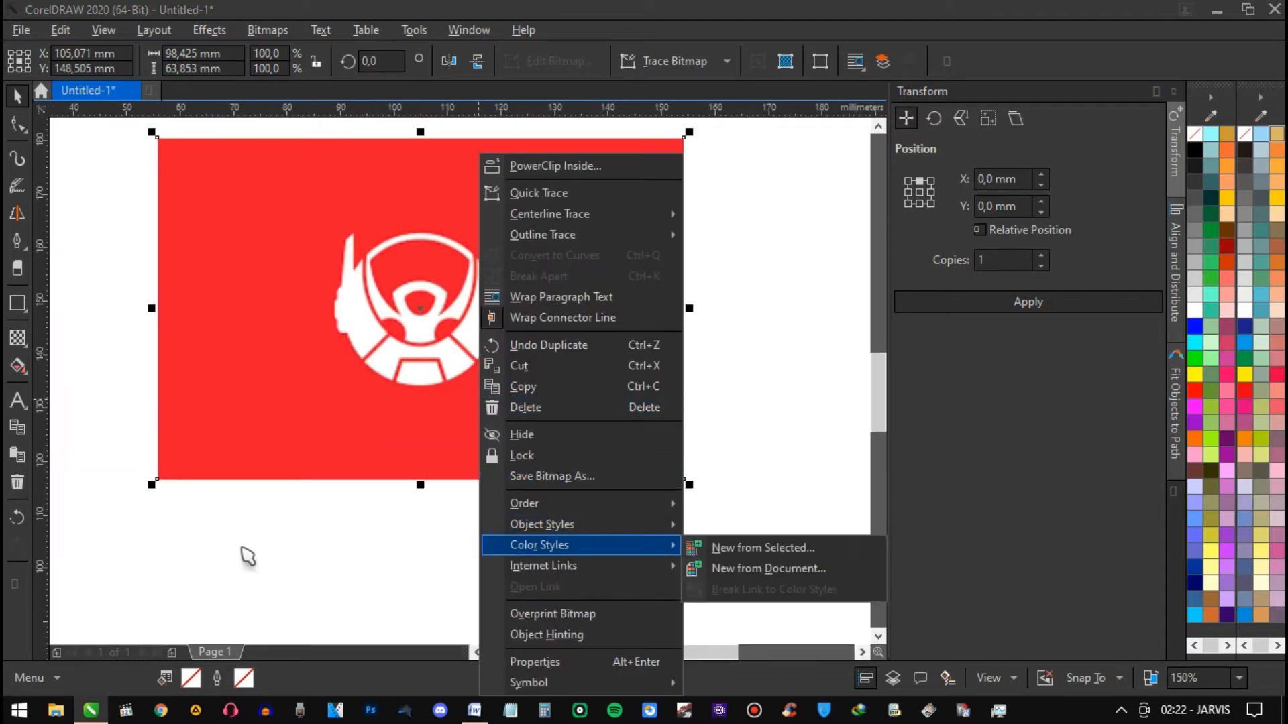
click(241, 546)
Draw a rectangle about 49 × 64 mm over the right half of the red logo bitmap, with its edge on the logo's vertical centre line
drag(684, 138, 409, 486)
key(ctrl+z)
mouse_move(684, 138)
mouse_down()
mouse_move(425, 373)
mouse_move(405, 433)
mouse_move(421, 479)
mouse_up()
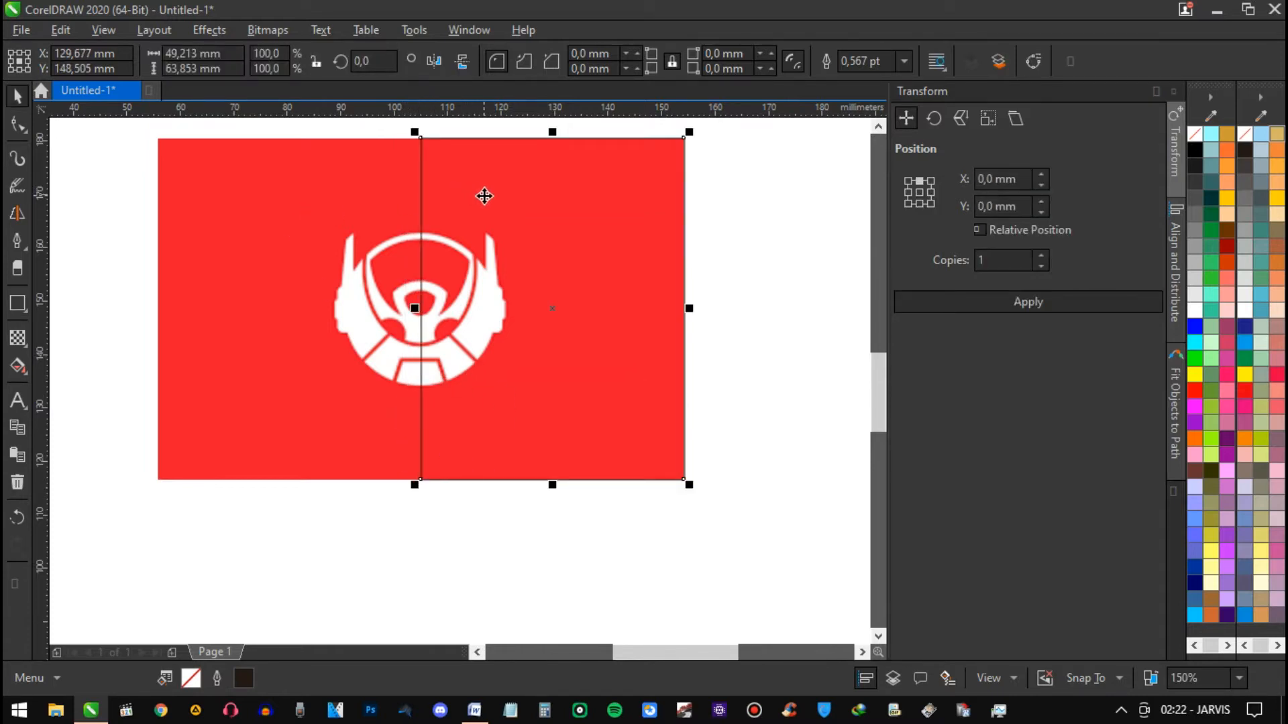
scroll(484, 196, down, 2)
drag(517, 215, 503, 439)
scroll(449, 229, up, 2)
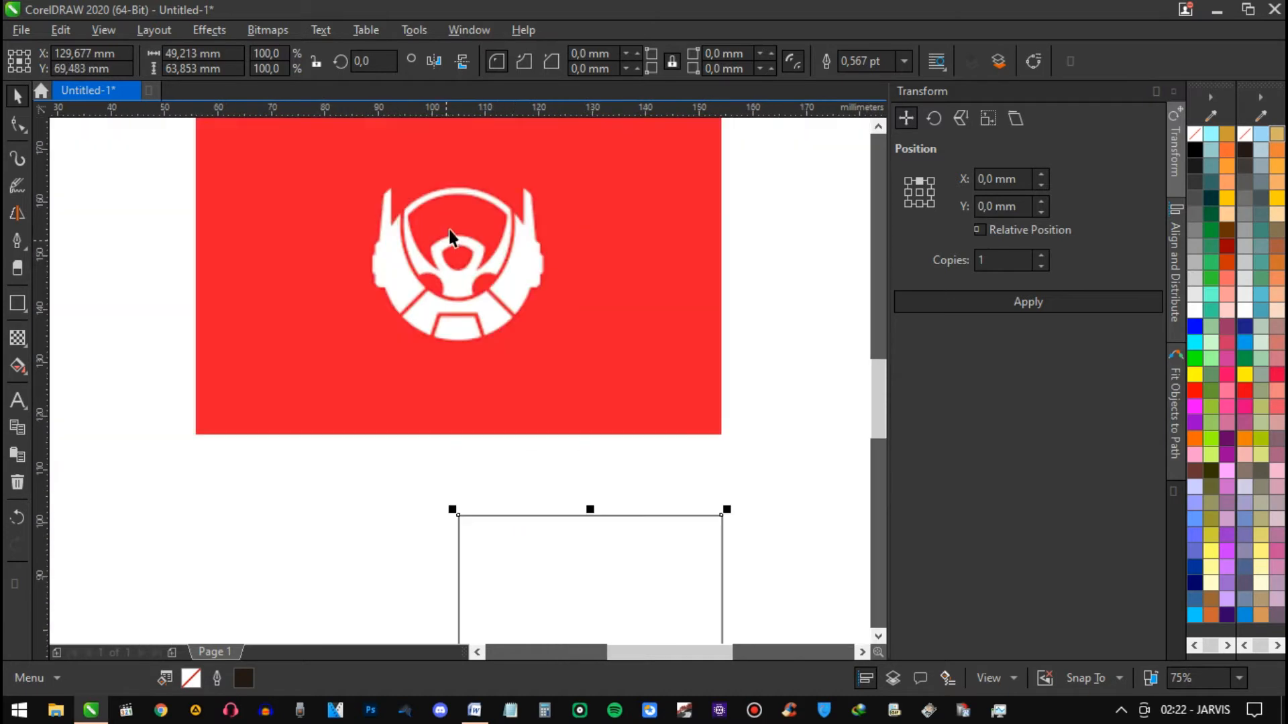
scroll(442, 231, up, 2)
scroll(423, 230, down, 1)
scroll(429, 254, up, 1)
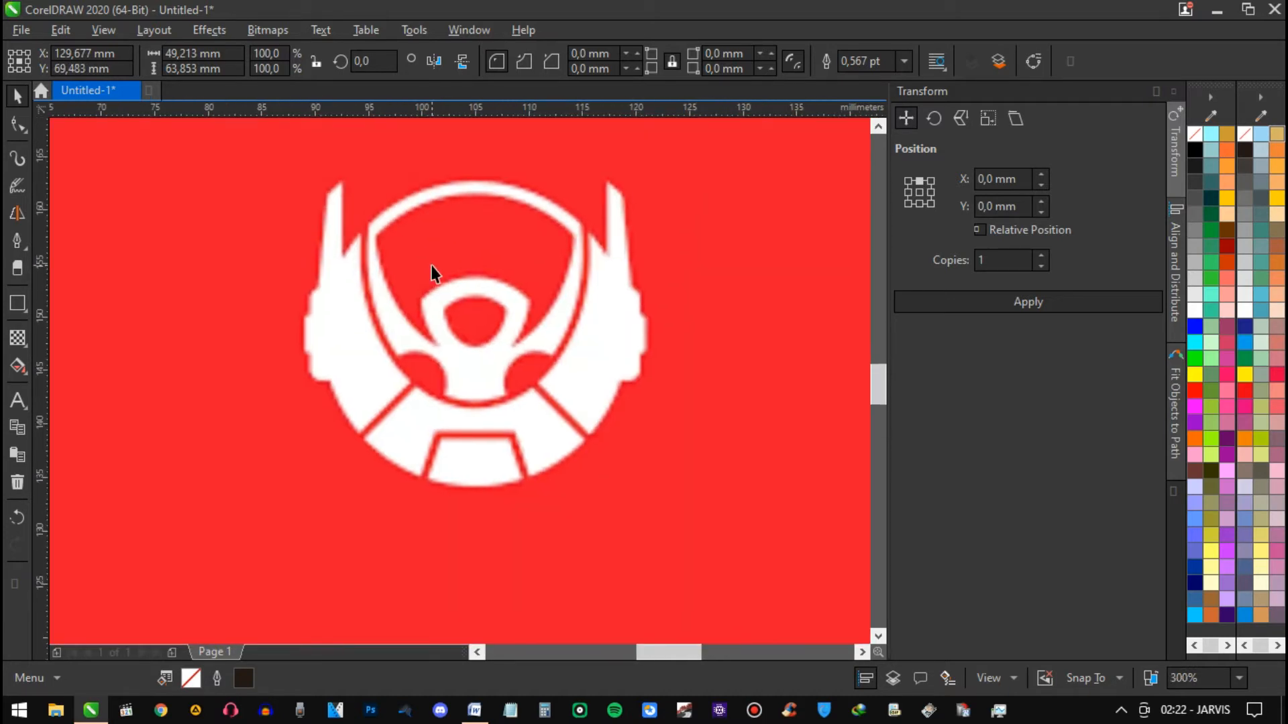
scroll(432, 272, down, 3)
drag(480, 564, 480, 393)
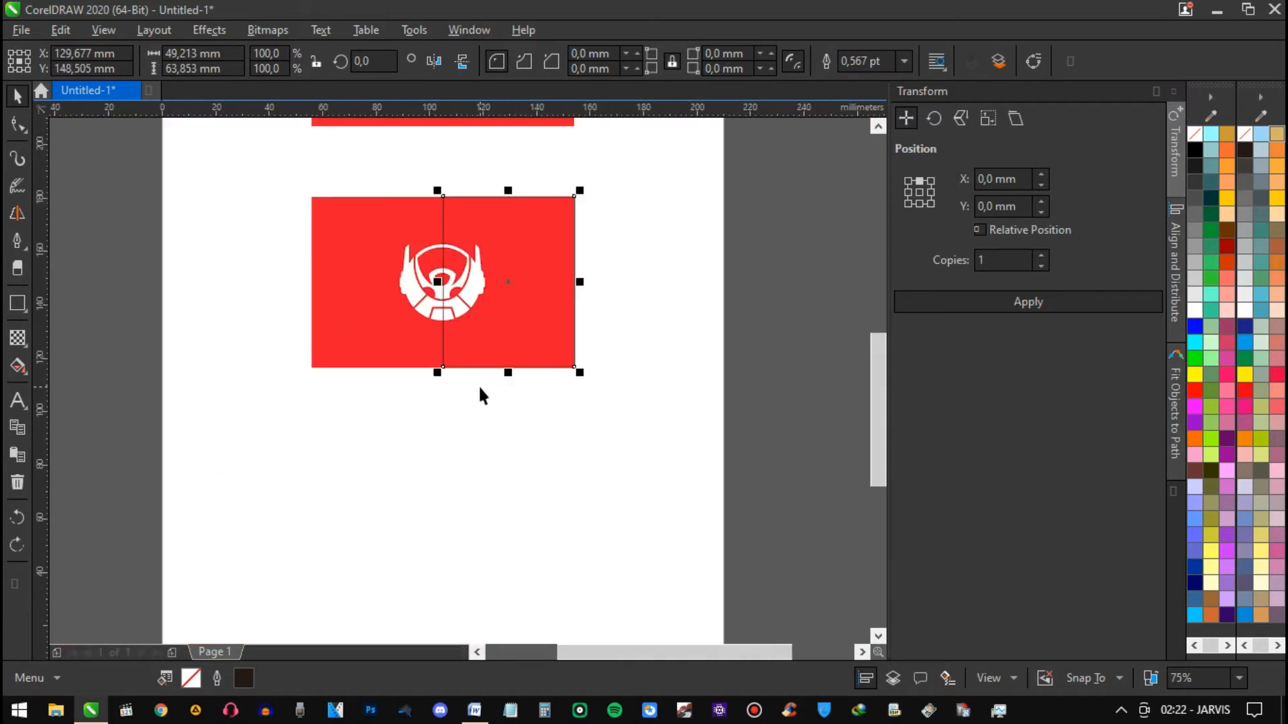
Trace the visor's upper outer edge with a 3-Point Curve about 10 × 4 mm, from the centre line to the visor's left corner
scroll(422, 261, up, 1)
scroll(423, 261, up, 3)
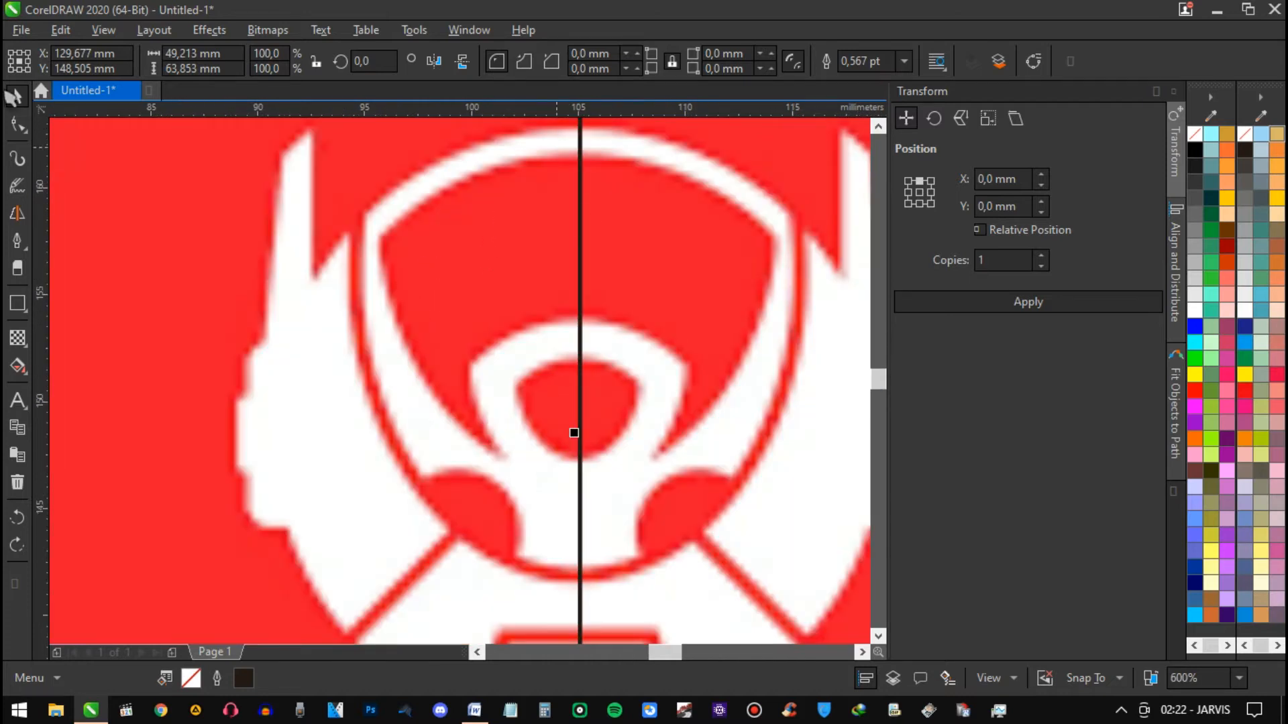
click(30, 250)
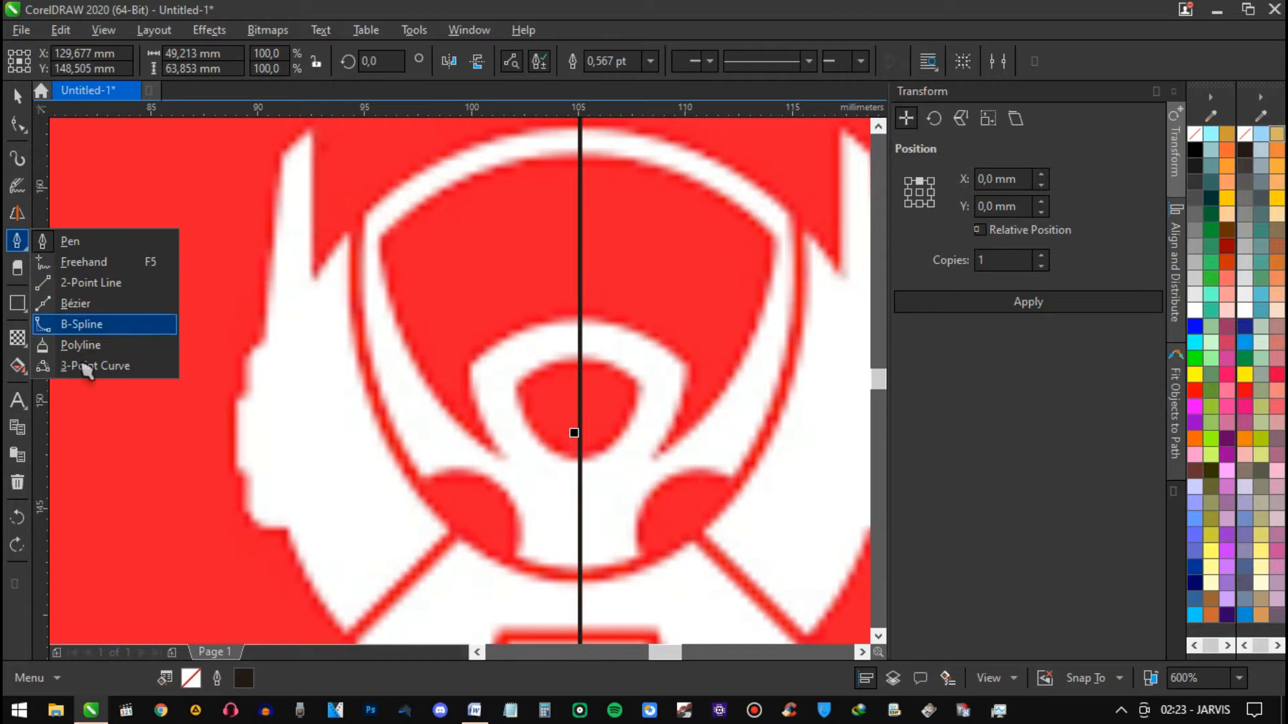
click(119, 366)
scroll(420, 276, up, 2)
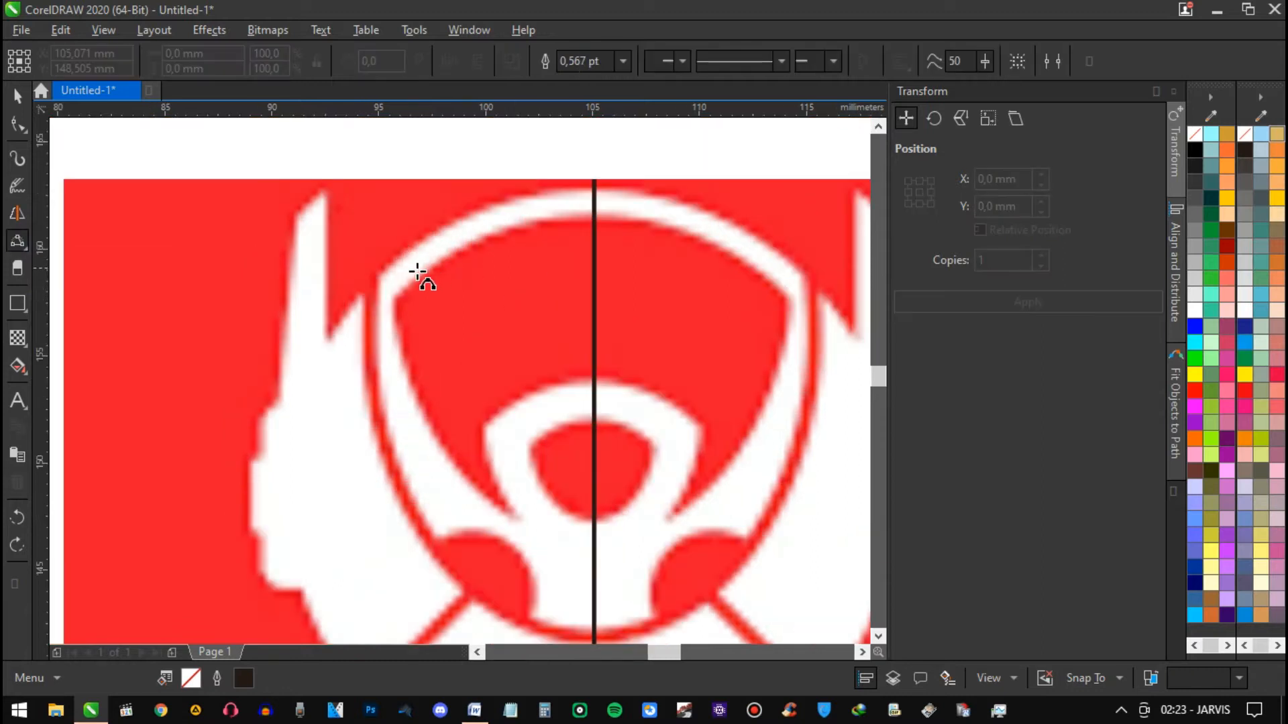
scroll(432, 336, right, 1)
scroll(733, 215, up, 1)
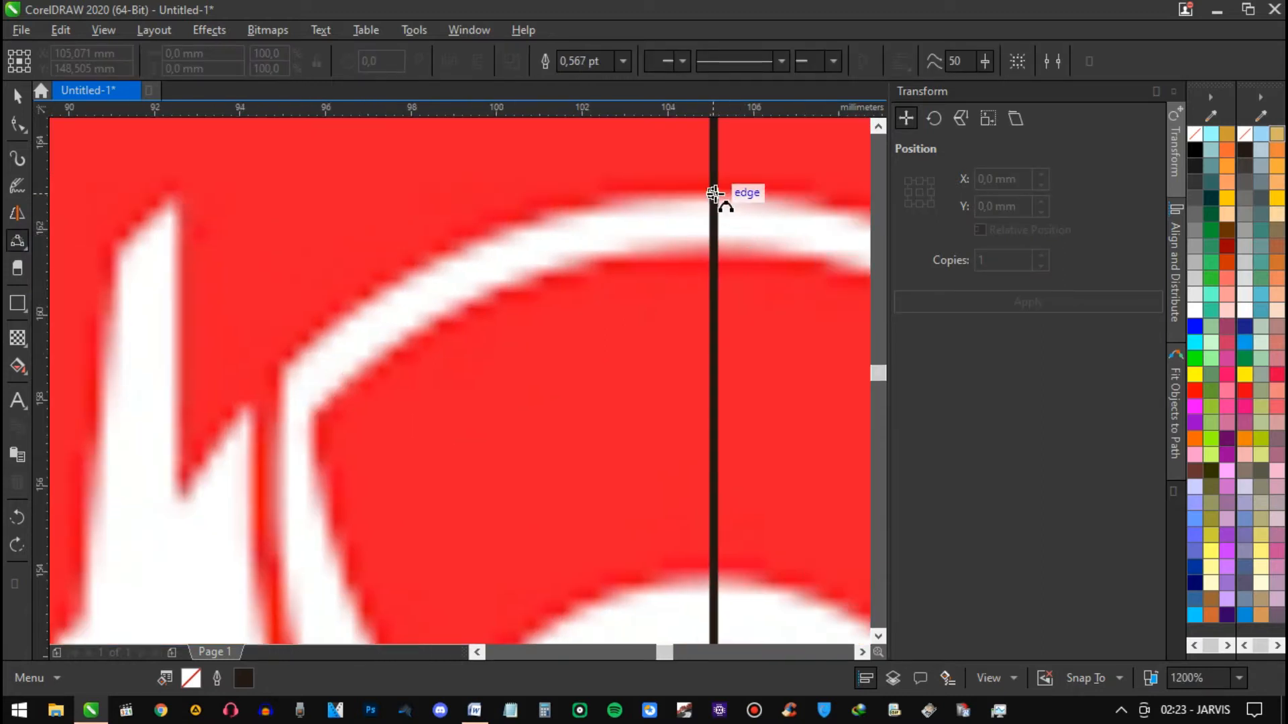
drag(714, 193, 280, 373)
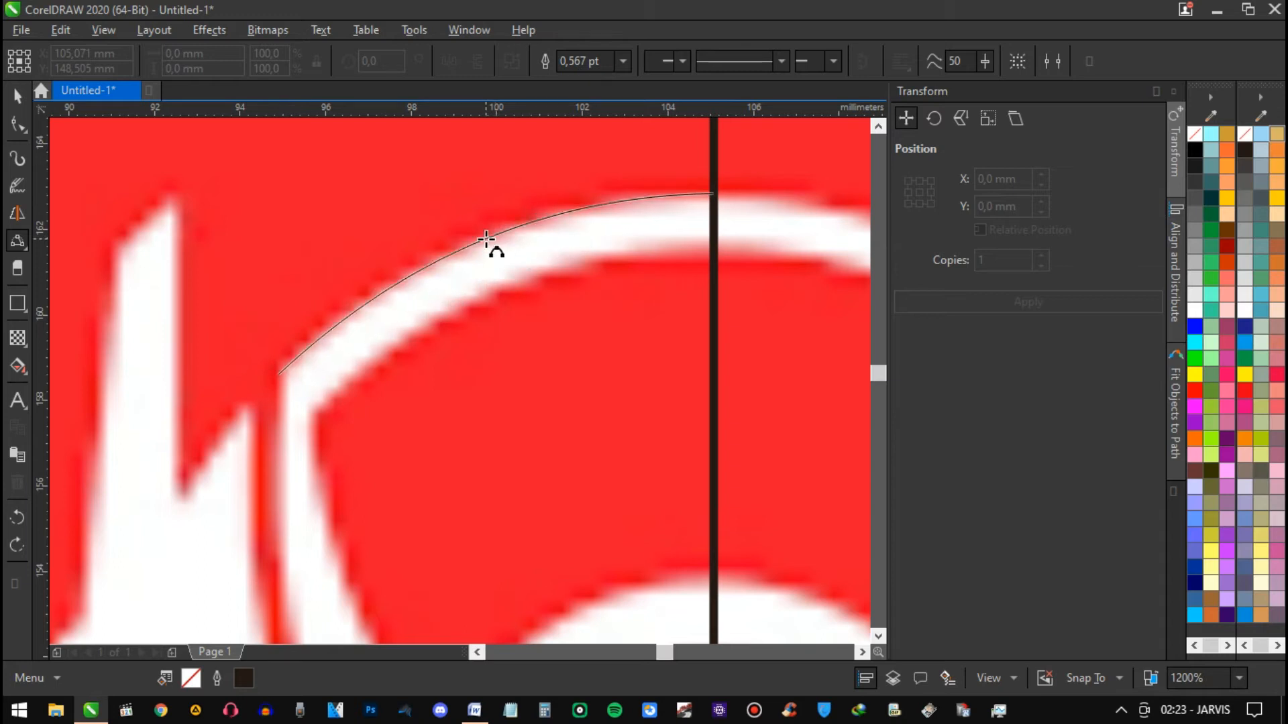
click(486, 239)
Continue the curve down the visor's left outer edge and around the left red round cutout
scroll(483, 339, down, 3)
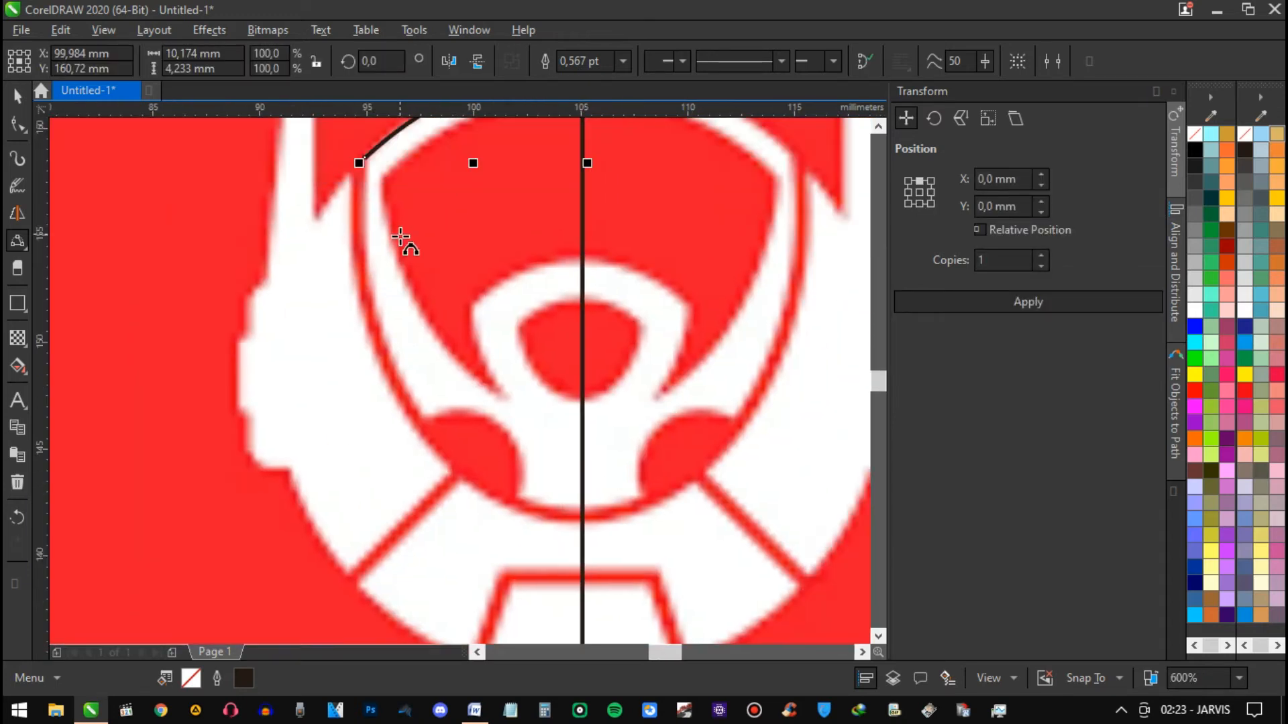
drag(361, 161, 423, 419)
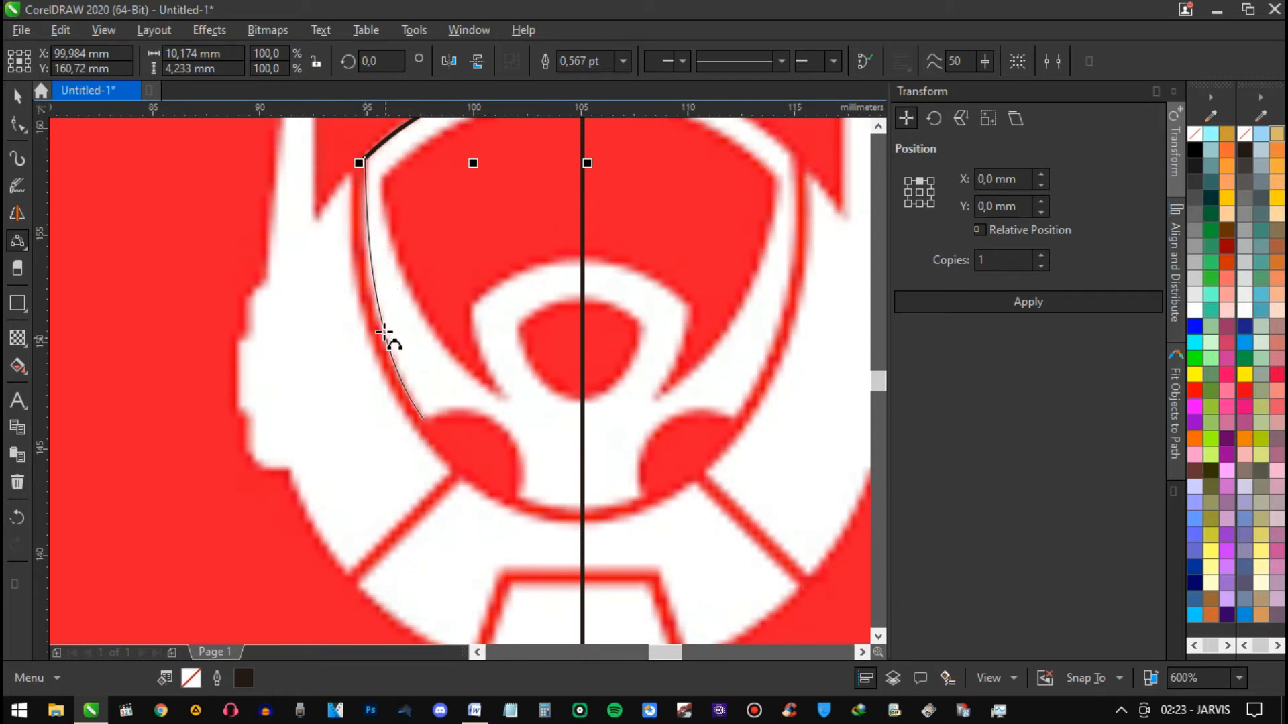
click(384, 331)
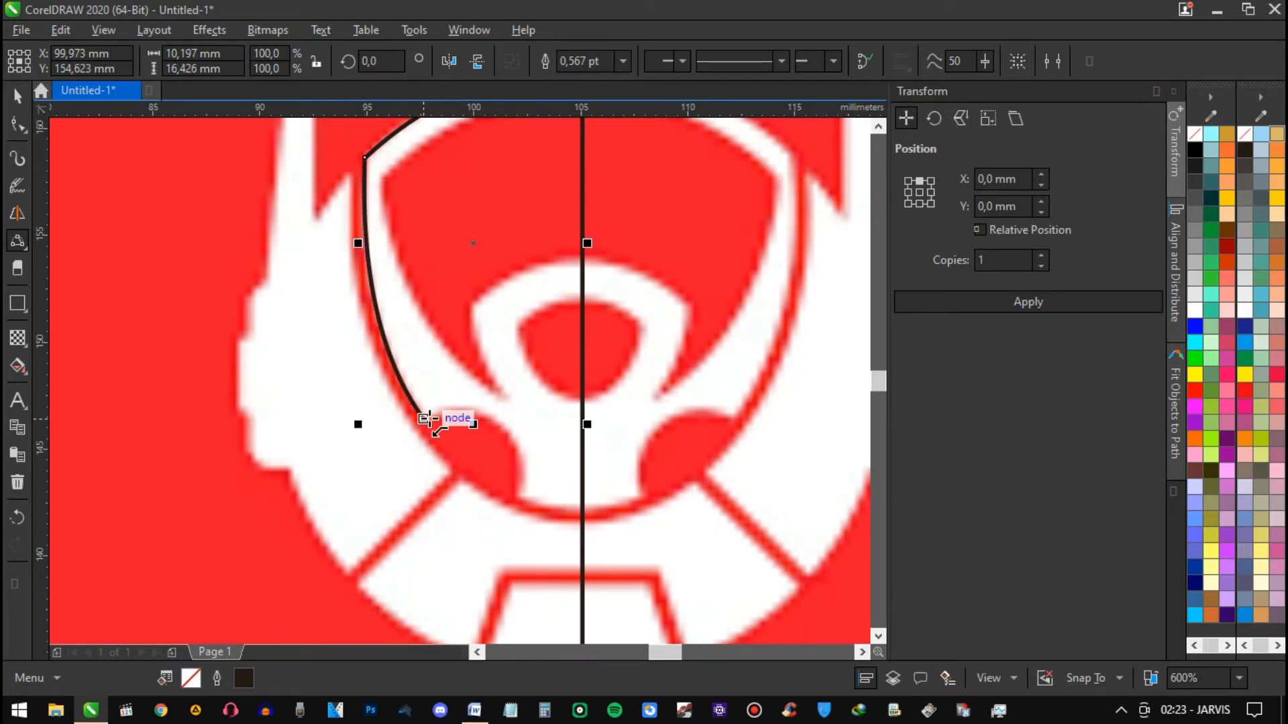
drag(422, 418, 517, 496)
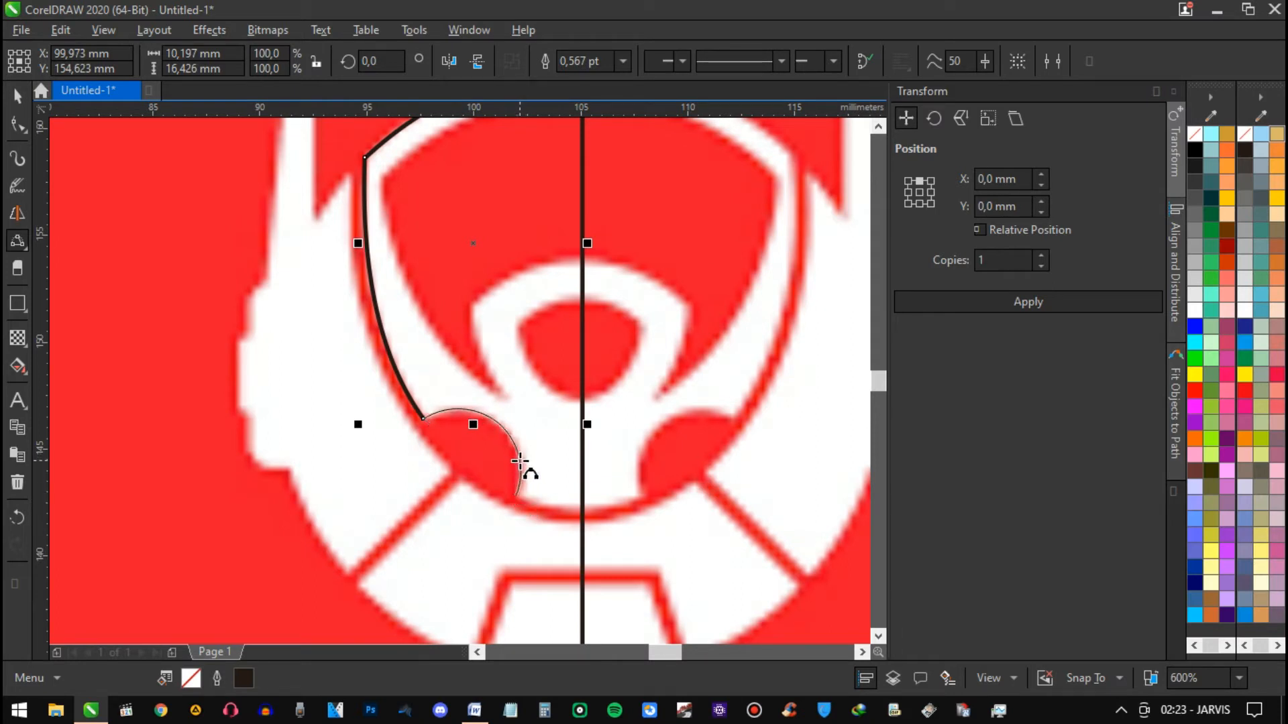
click(520, 462)
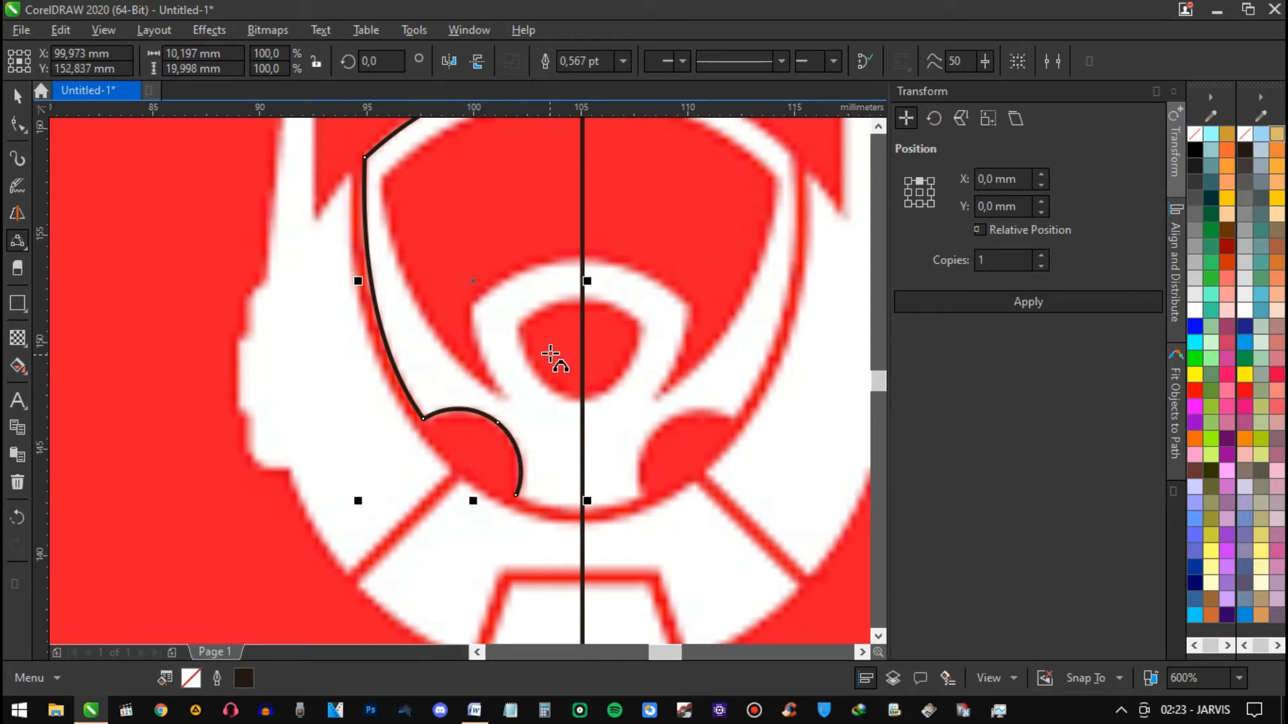
Extend the outline along the lower edge to the centre line, then bulge an arc across it up to the inner red shape's lowest point
scroll(540, 490, up, 3)
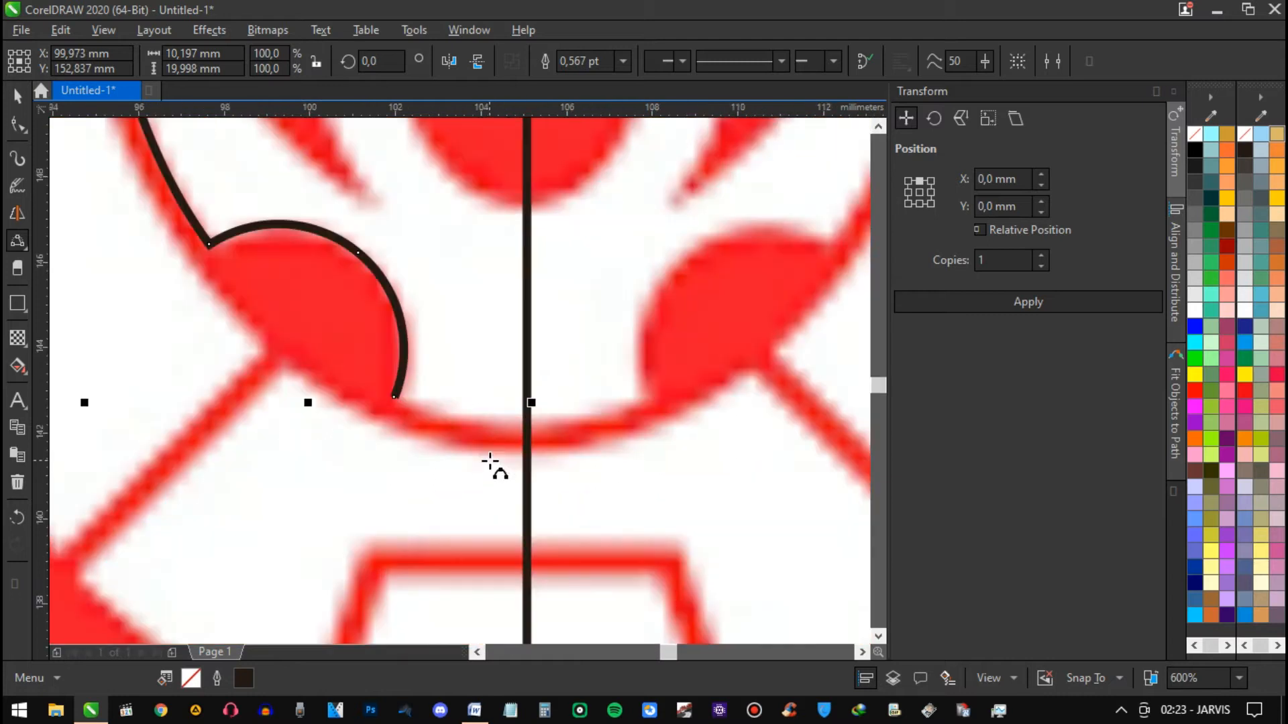
drag(394, 397, 526, 425)
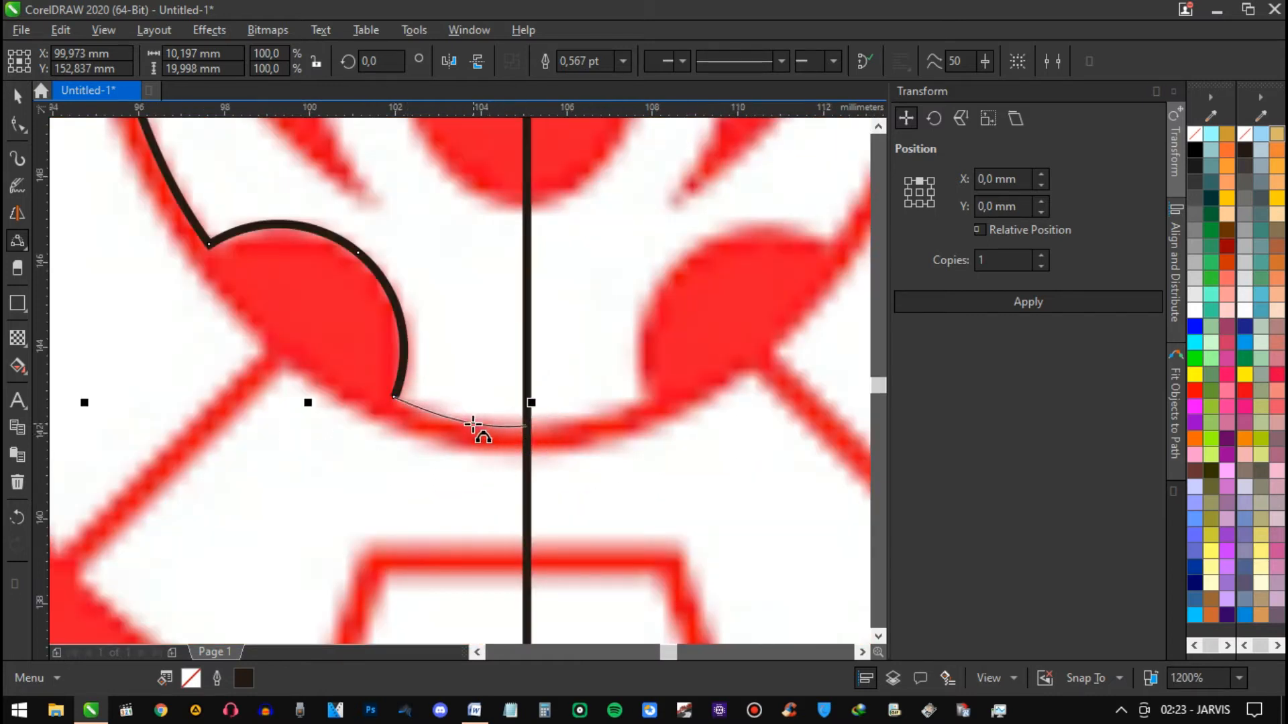
click(467, 423)
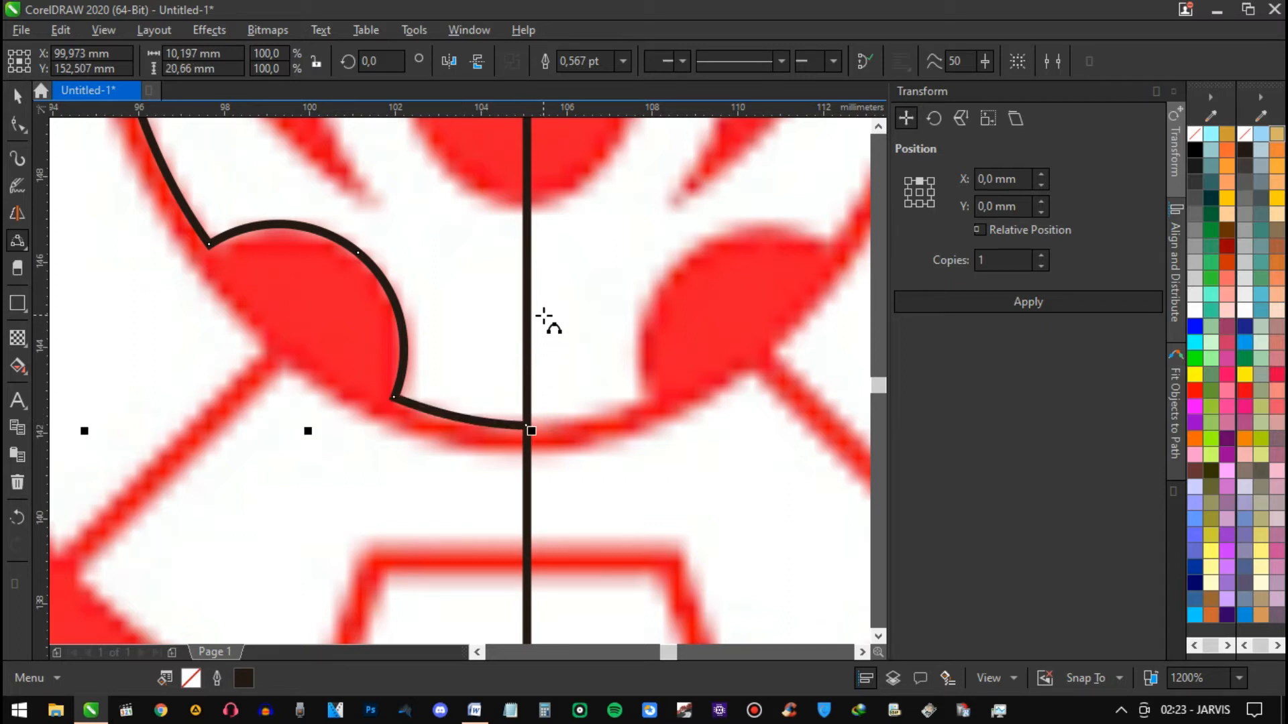
drag(526, 425, 535, 201)
click(568, 290)
Trace the left half of the inner red shape with two curves, from its lowest point to its topmost point on the centre line
drag(609, 330, 667, 528)
drag(584, 407, 458, 259)
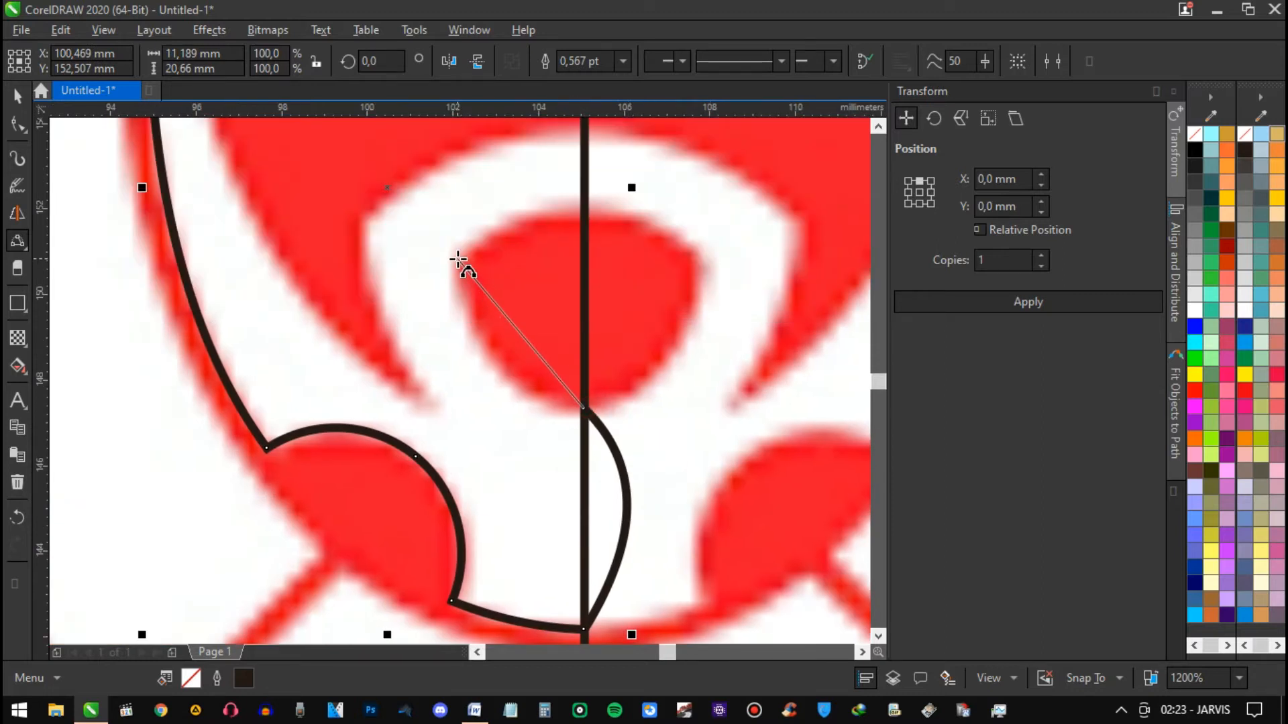
click(511, 380)
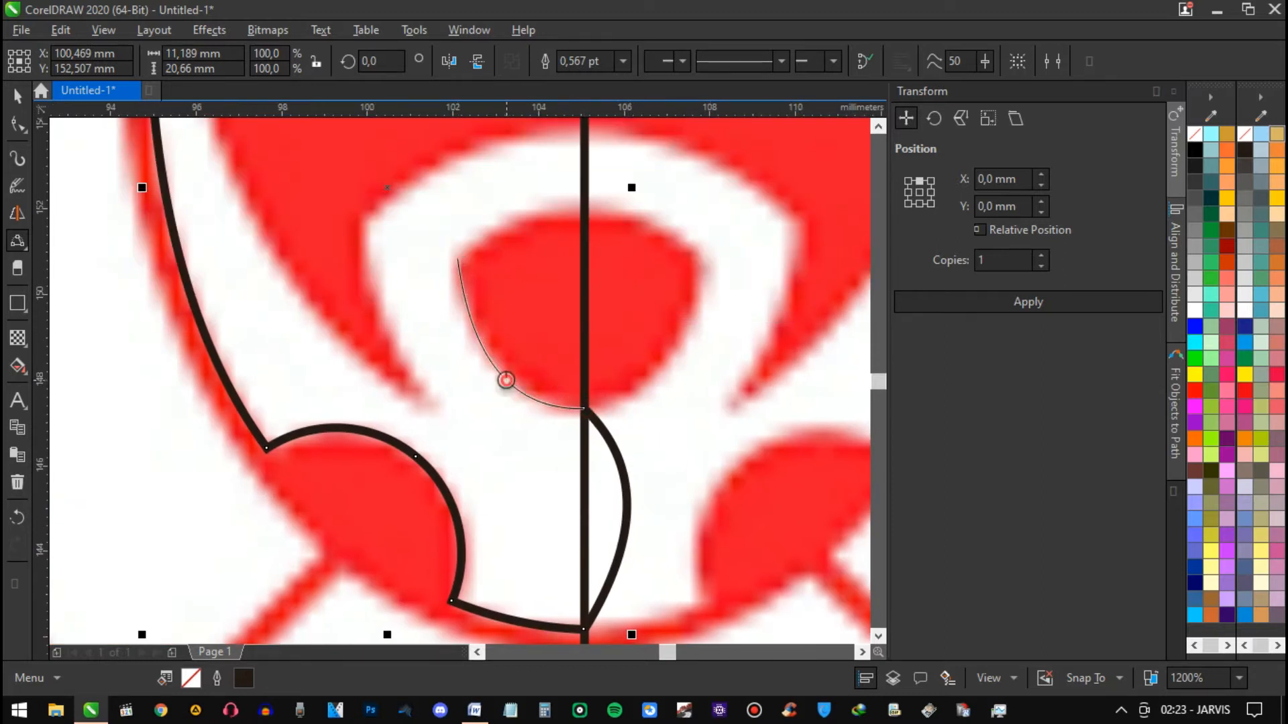
drag(458, 258, 597, 215)
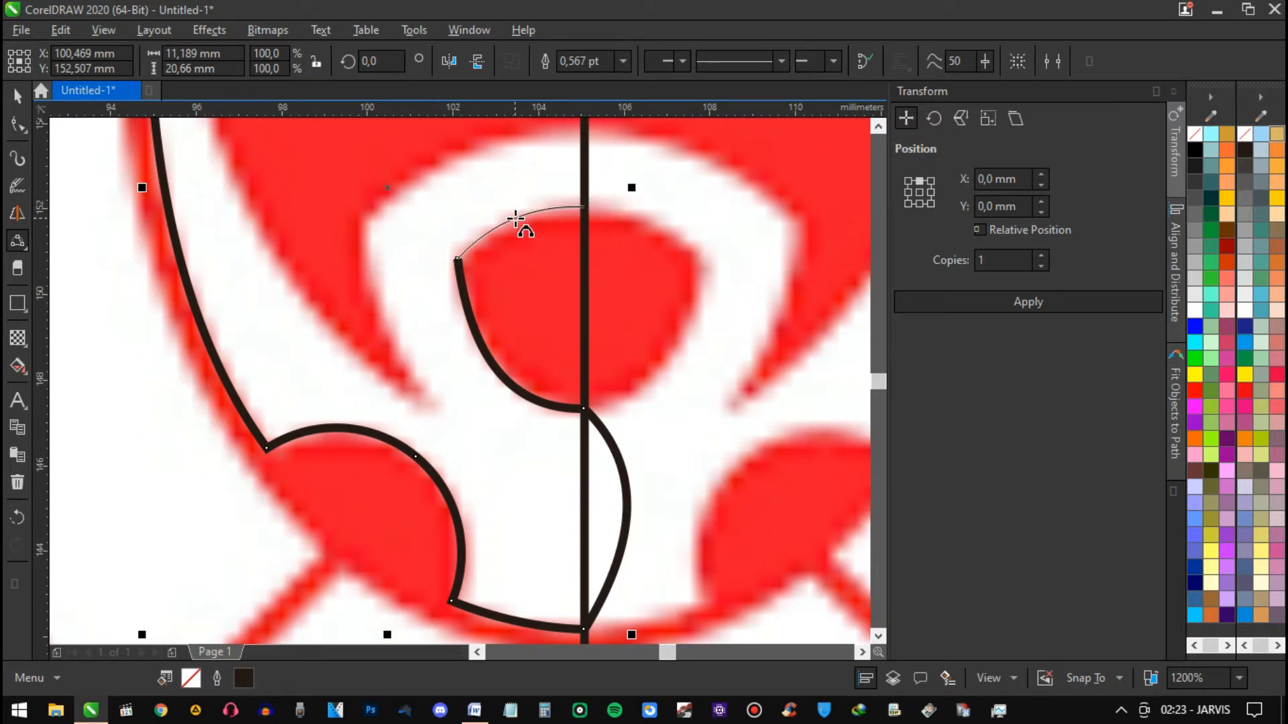
click(632, 264)
Add a bulging arc up to the white arch's upper edge, then trace the arch's upper and left edges down to the red area's pointed tip
scroll(595, 429, up, 2)
drag(549, 385, 429, 331)
click(589, 340)
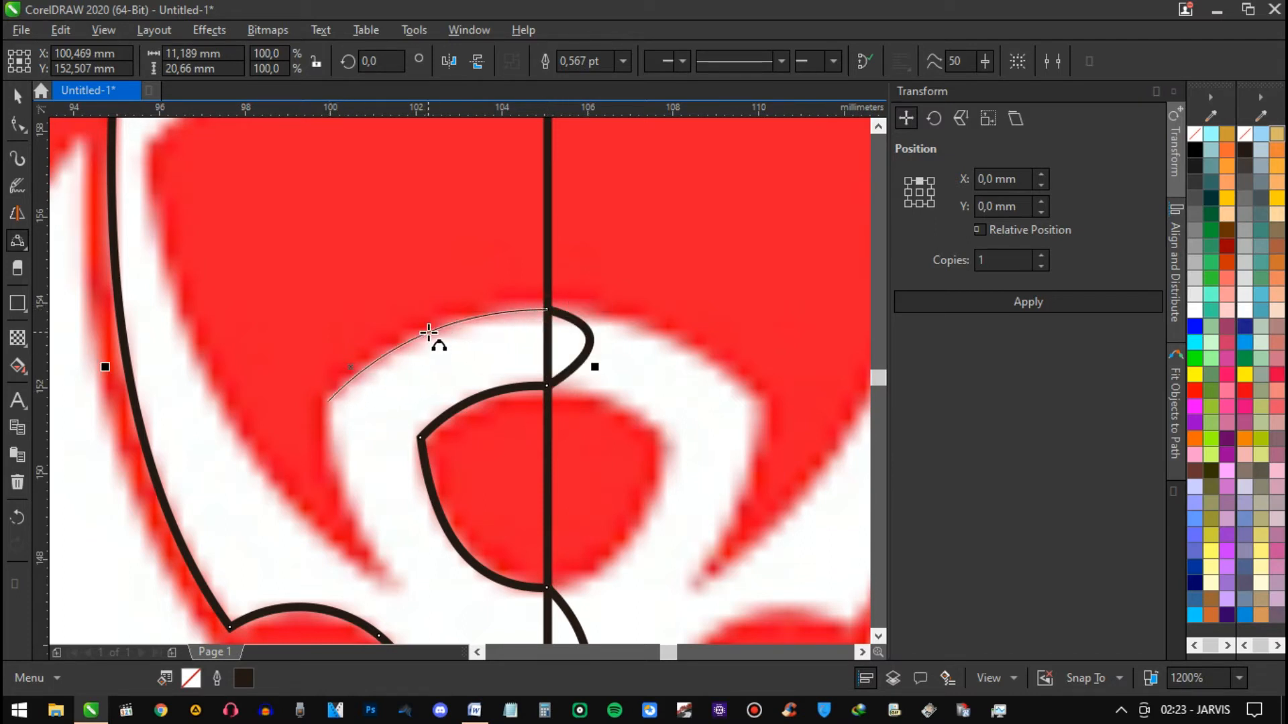
click(428, 333)
drag(506, 373, 591, 245)
click(413, 272)
drag(478, 455, 476, 452)
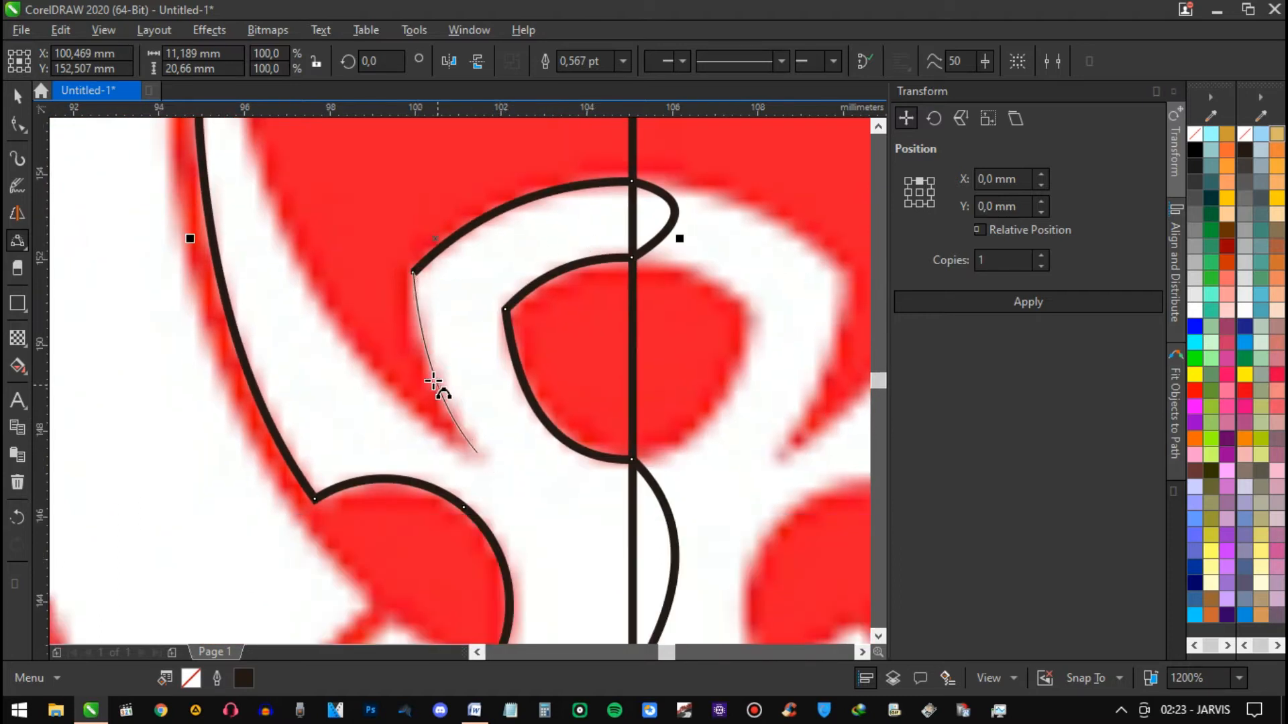
click(438, 381)
Trace the visor's left inner edge with a curve from the red area's pointed tip up to its upper-left corner
drag(465, 336, 571, 470)
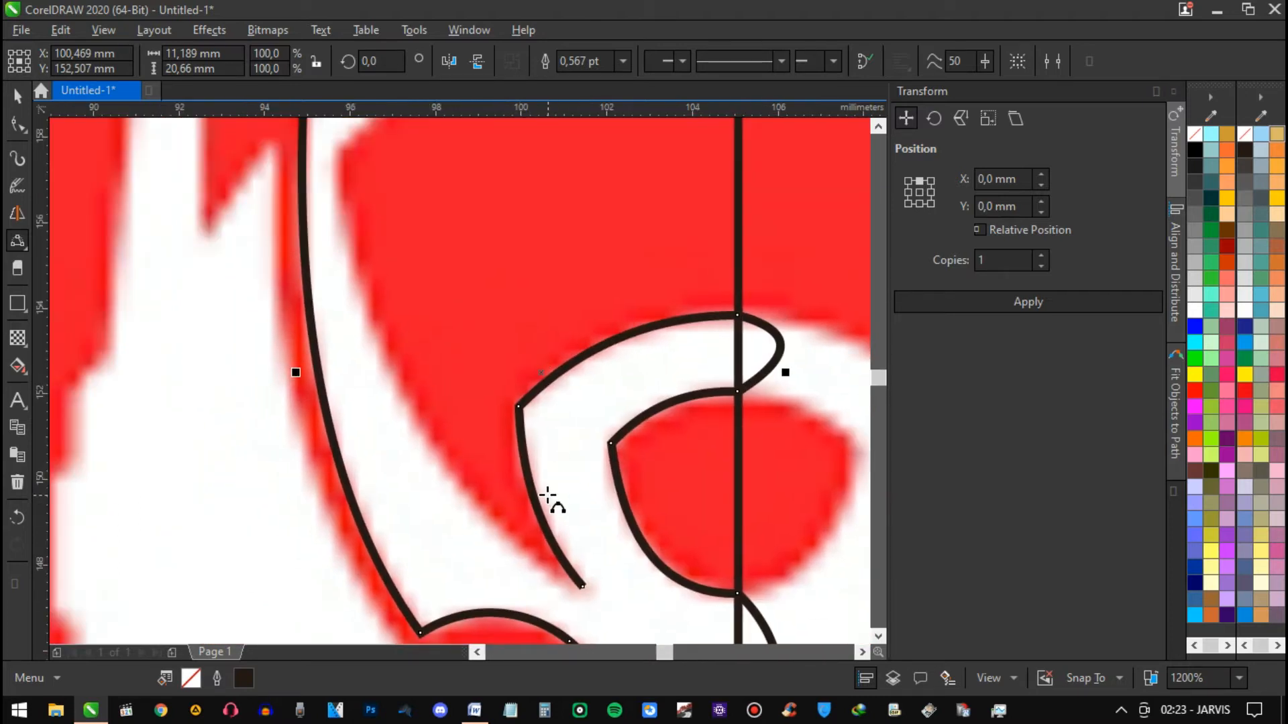
click(583, 588)
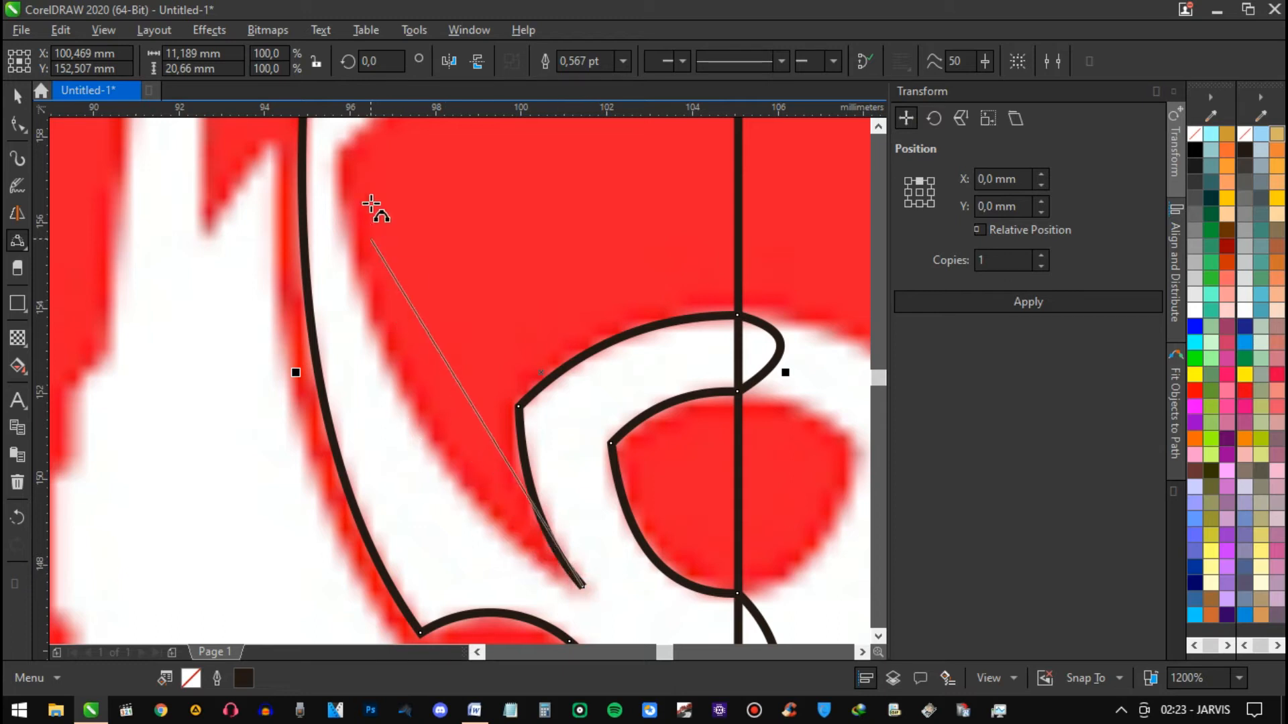
click(338, 145)
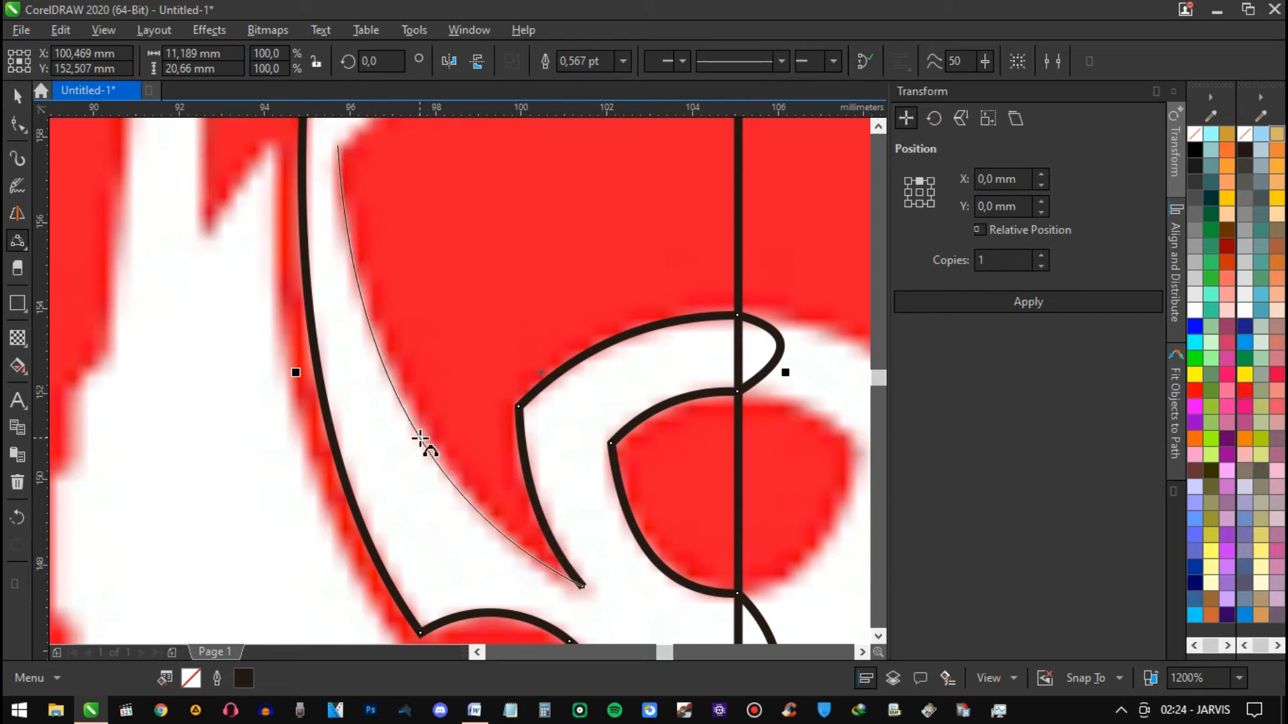
click(424, 433)
Trace the visor's upper inner edge to the centre line and close the outline with a small bulging arc past it
scroll(570, 376, up, 3)
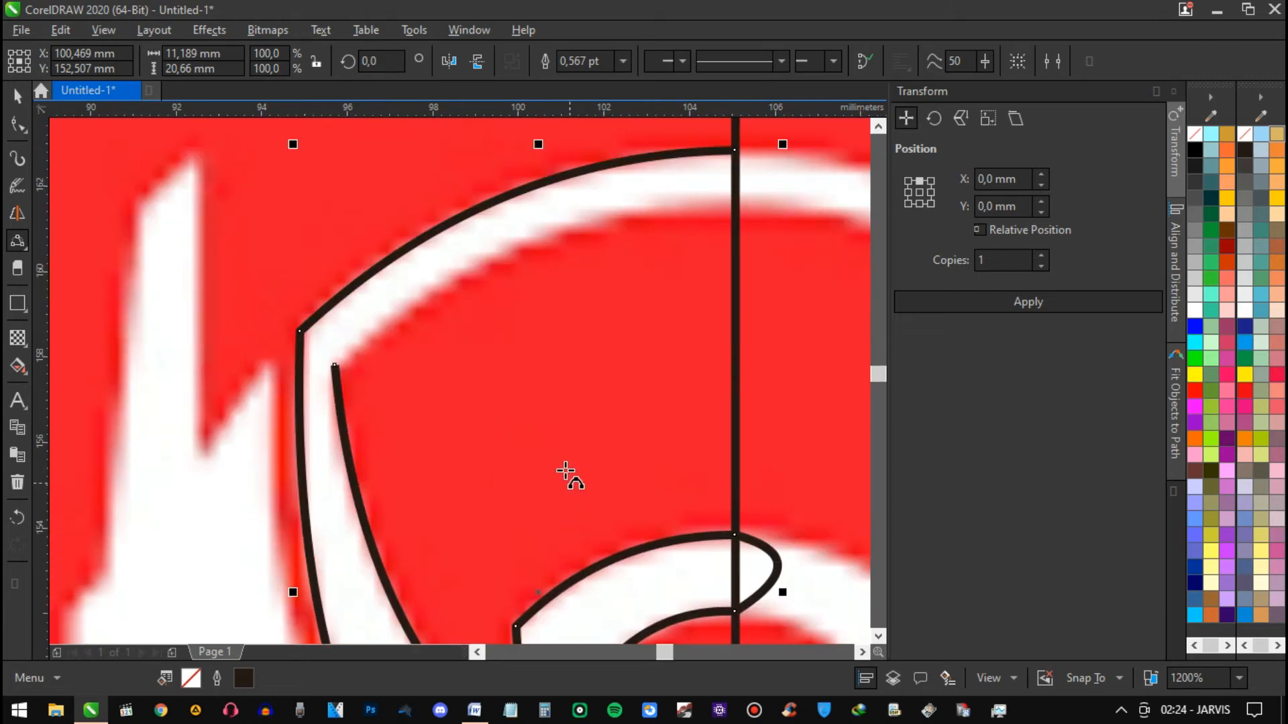
drag(334, 364, 734, 198)
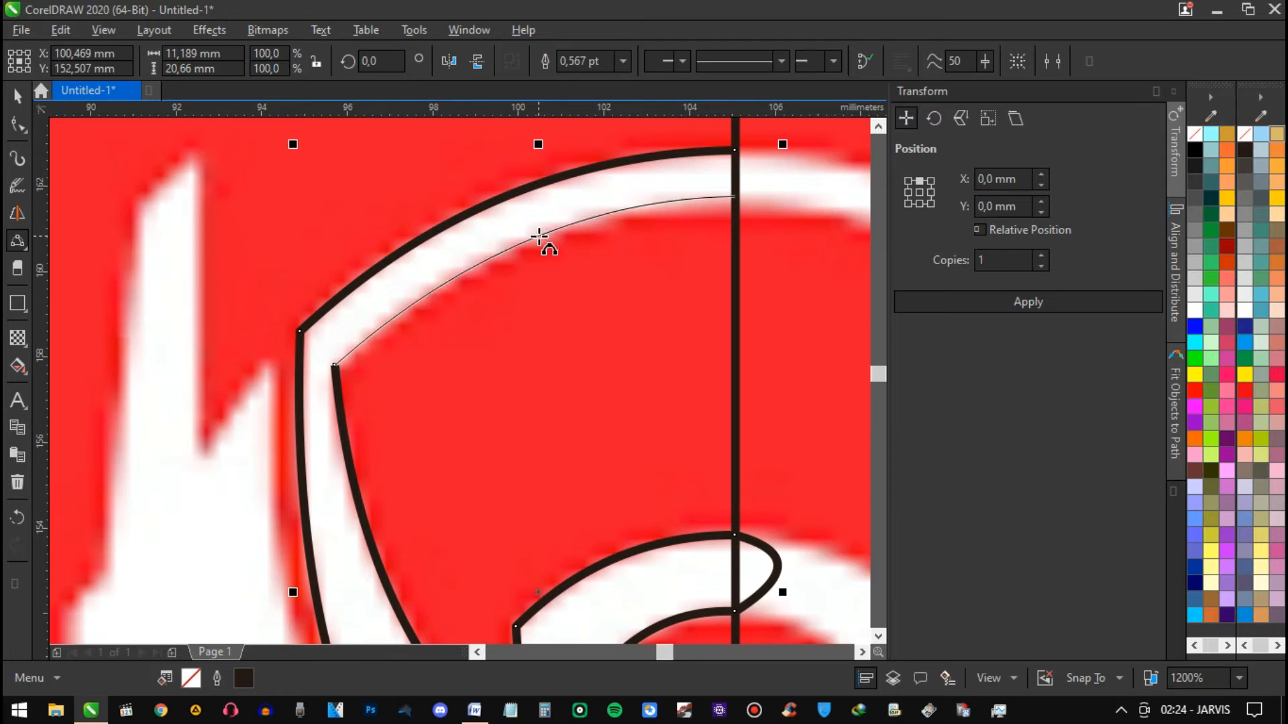
click(540, 237)
drag(738, 148, 736, 198)
click(764, 182)
scroll(768, 207, down, 1)
key(space)
drag(797, 309, 672, 201)
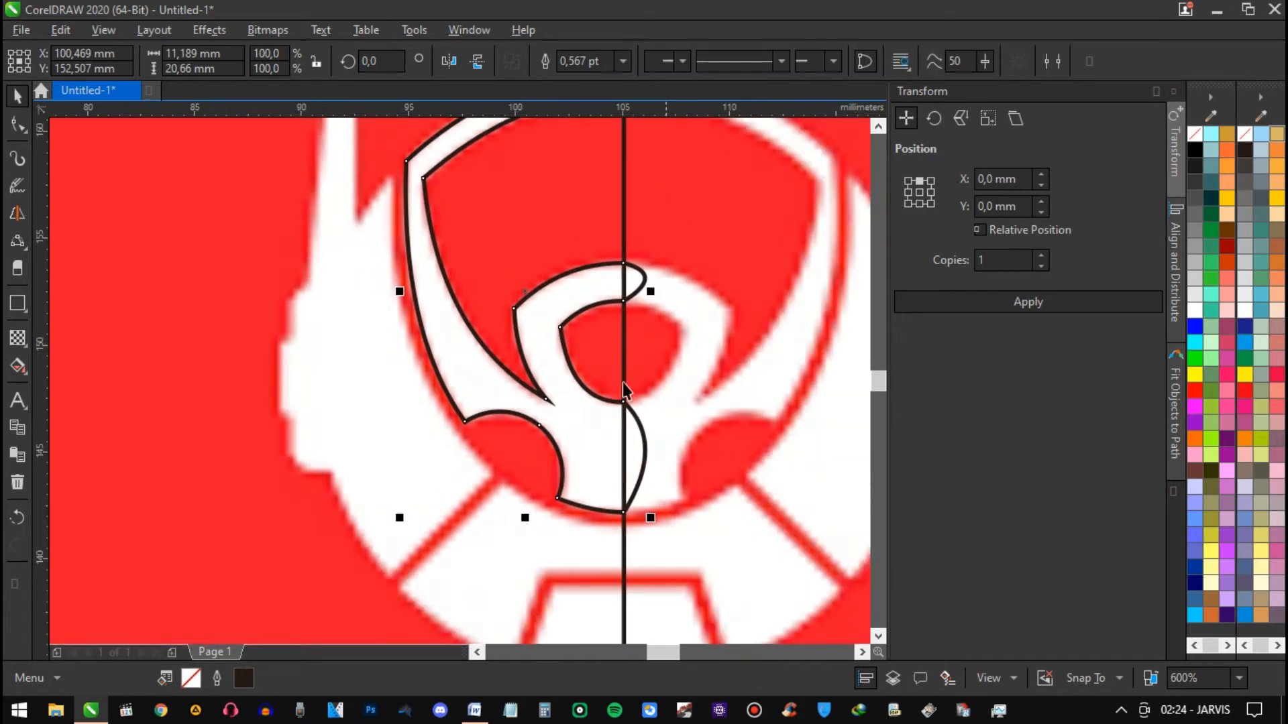
Trace the left wing's inner edge with a 3-Point Curve about 5 × 14 mm, from its pointed tip down to the diagonal gap
key(space)
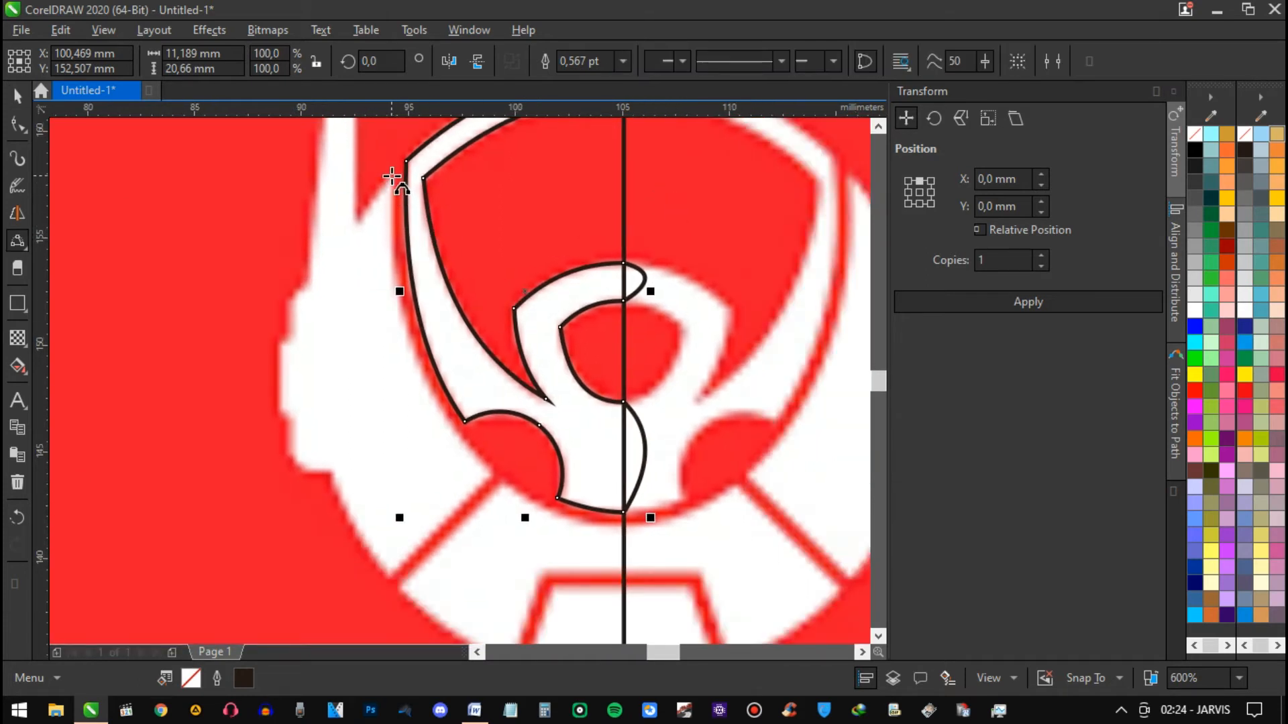
scroll(391, 183, up, 2)
drag(419, 202, 456, 212)
scroll(457, 213, down, 1)
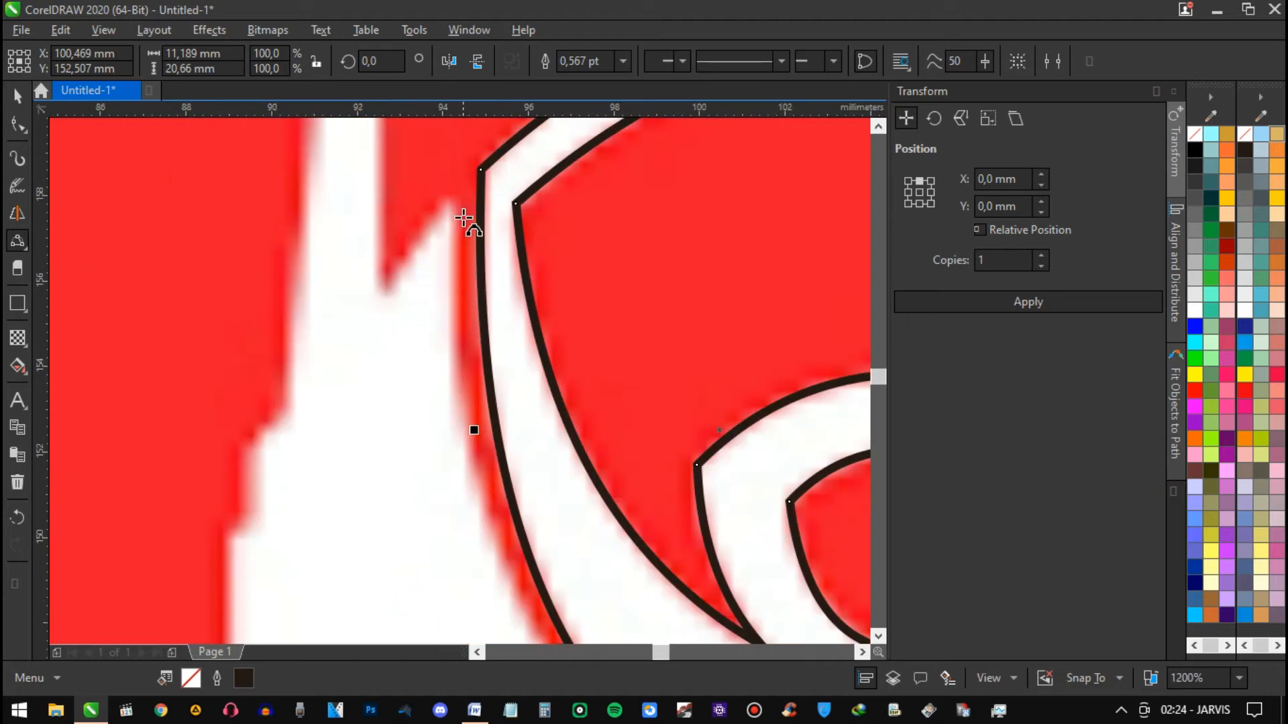
drag(445, 365, 661, 618)
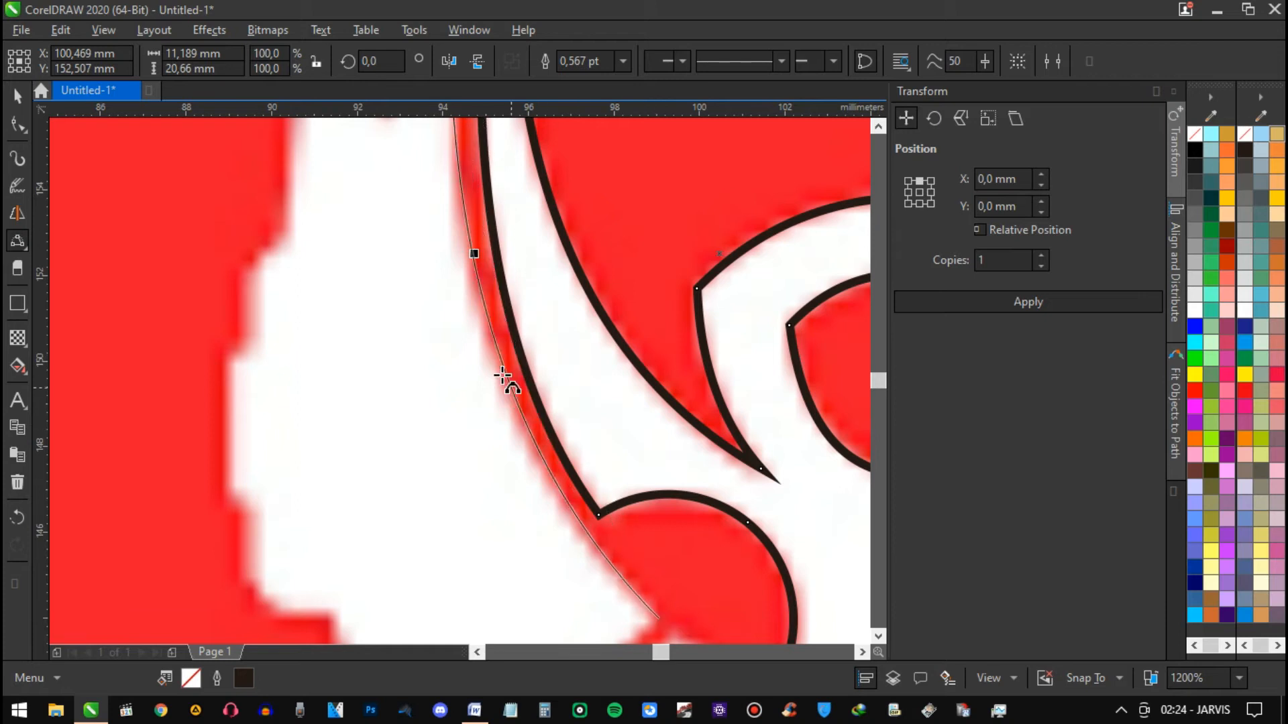
click(601, 350)
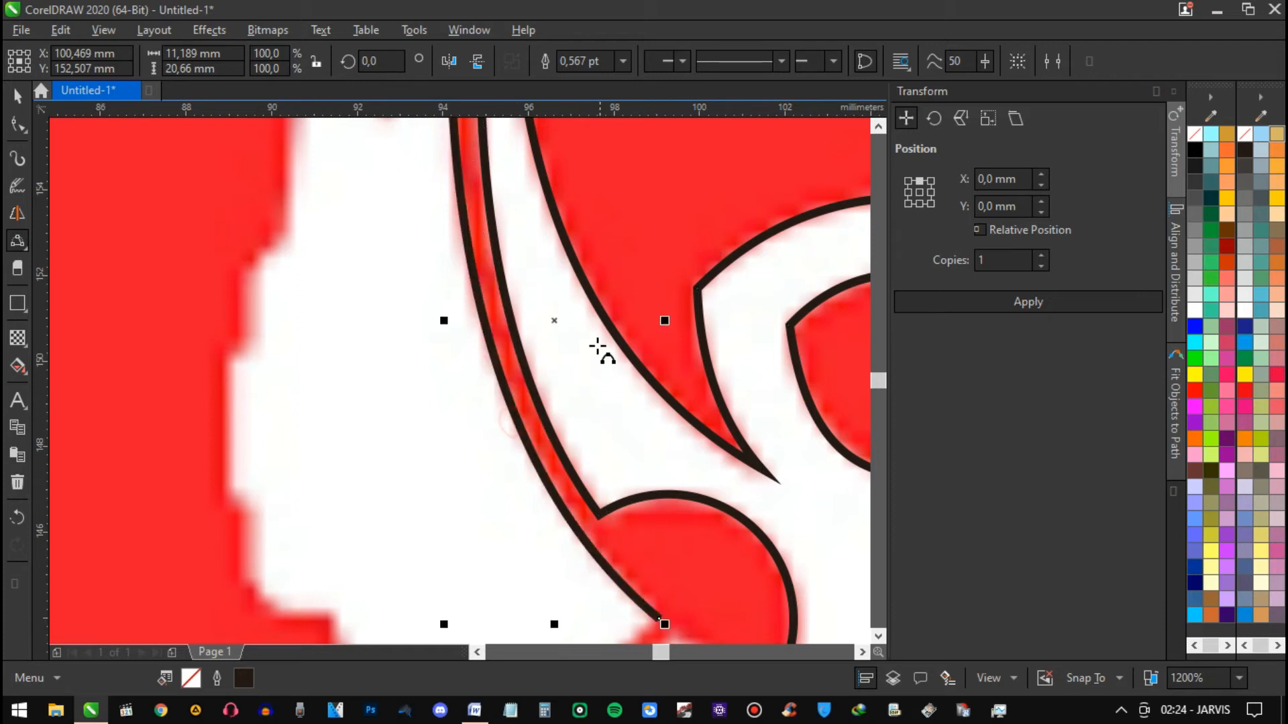
scroll(606, 319, down, 2)
scroll(572, 330, up, 3)
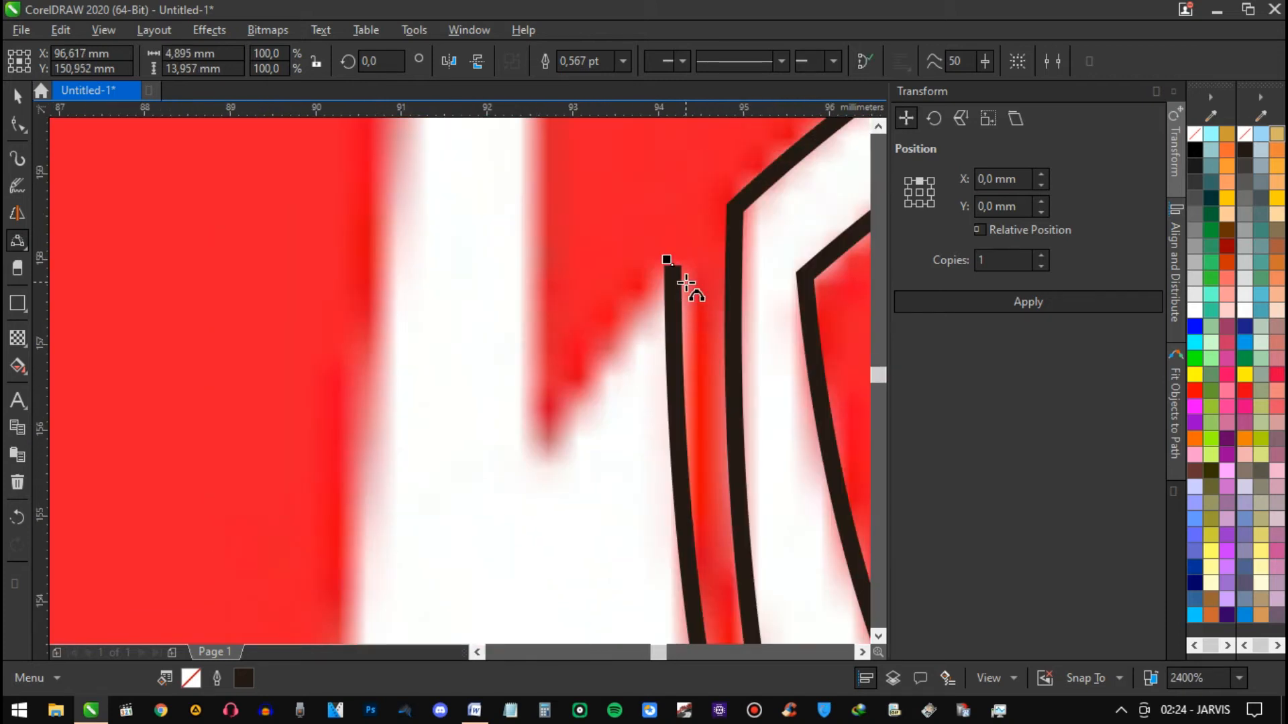
Trace the left wing's top from its inner tip through the notch, around the tall feather's slanted tip and down to the first outer step
drag(669, 263, 546, 460)
click(661, 368)
scroll(659, 362, down, 2)
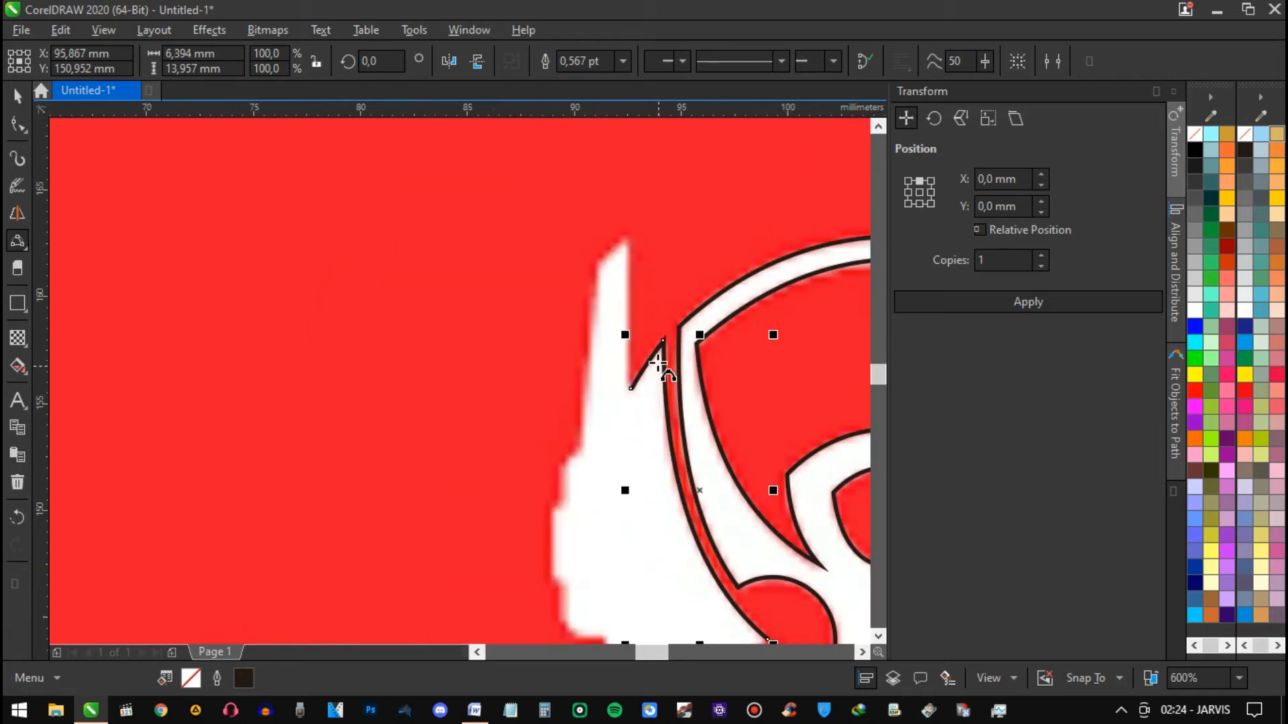
scroll(638, 316, up, 1)
drag(623, 460, 526, 573)
click(613, 168)
scroll(604, 550, down, 1)
scroll(623, 456, down, 3)
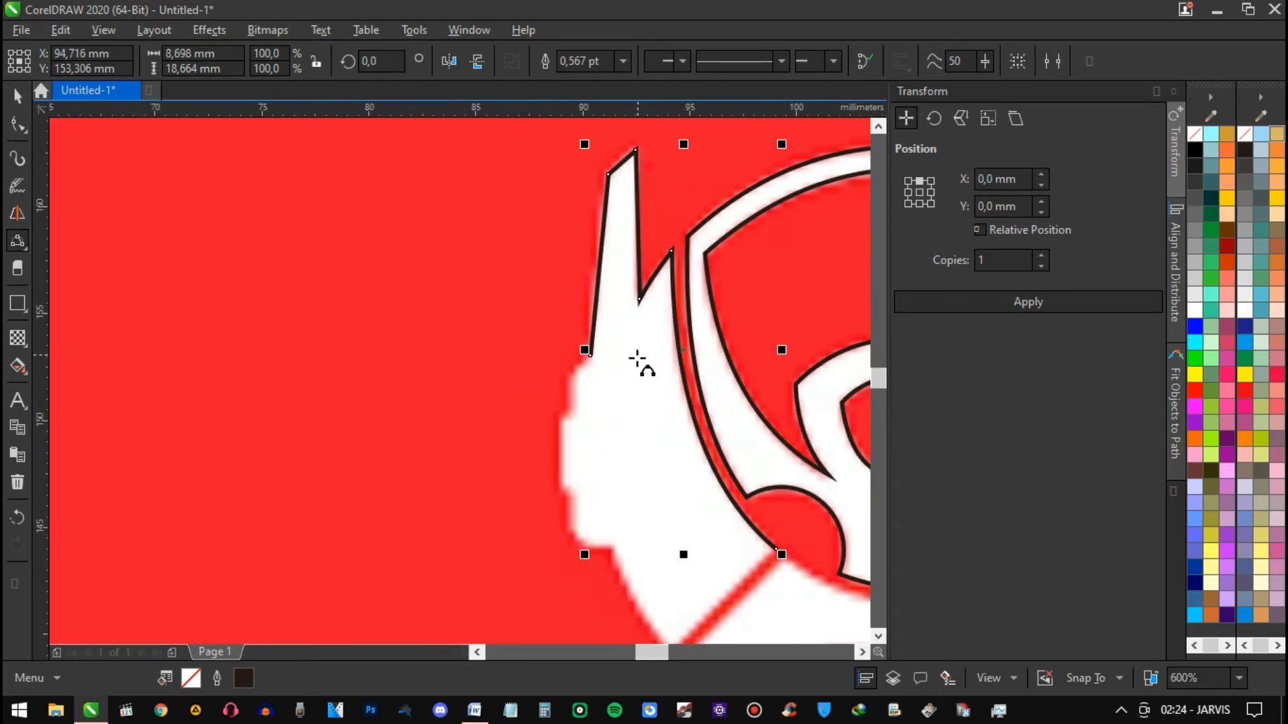
Continue the wing outline down the upper steps of its outer edge to the end of the outermost straight section
scroll(591, 383, up, 2)
drag(573, 297, 527, 516)
click(527, 516)
drag(640, 415, 721, 184)
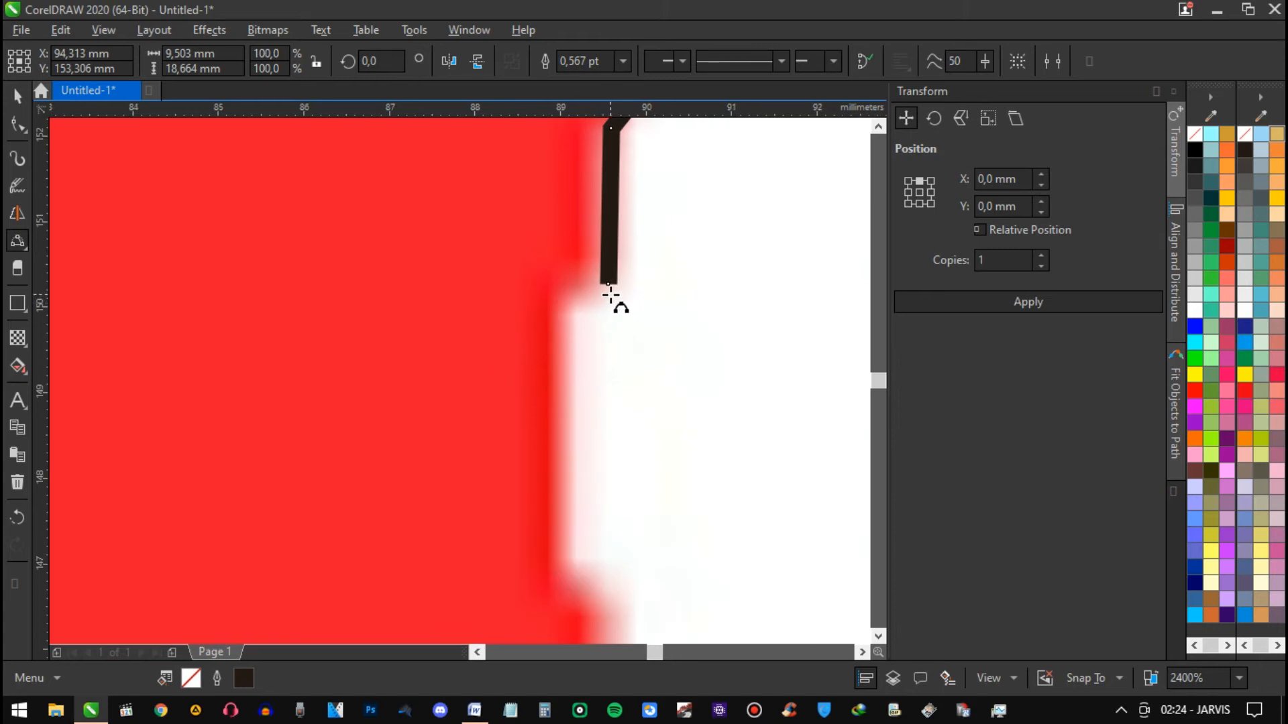
drag(609, 284, 566, 314)
click(566, 313)
drag(631, 363, 635, 248)
click(573, 437)
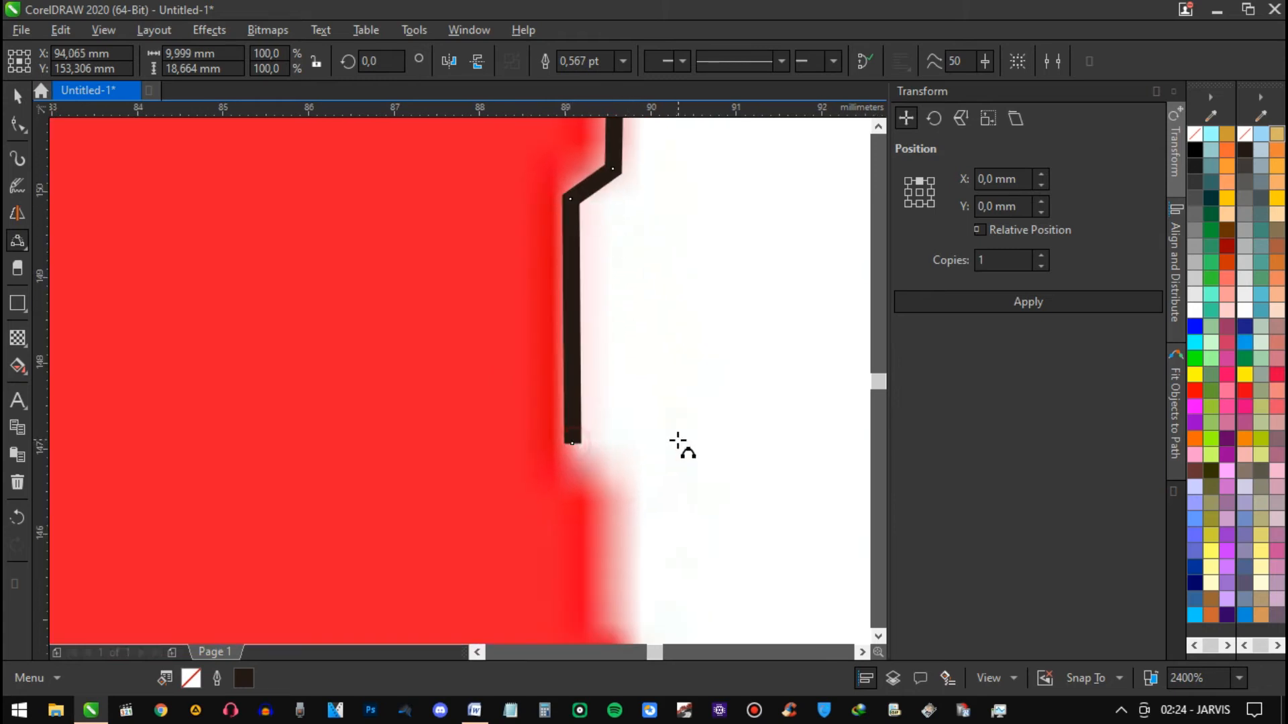
Trace the lower steps of the wing's outer edge inward to the corner where the curved lower edge begins
drag(681, 446, 586, 293)
click(512, 250)
click(565, 308)
drag(585, 346, 533, 260)
click(511, 222)
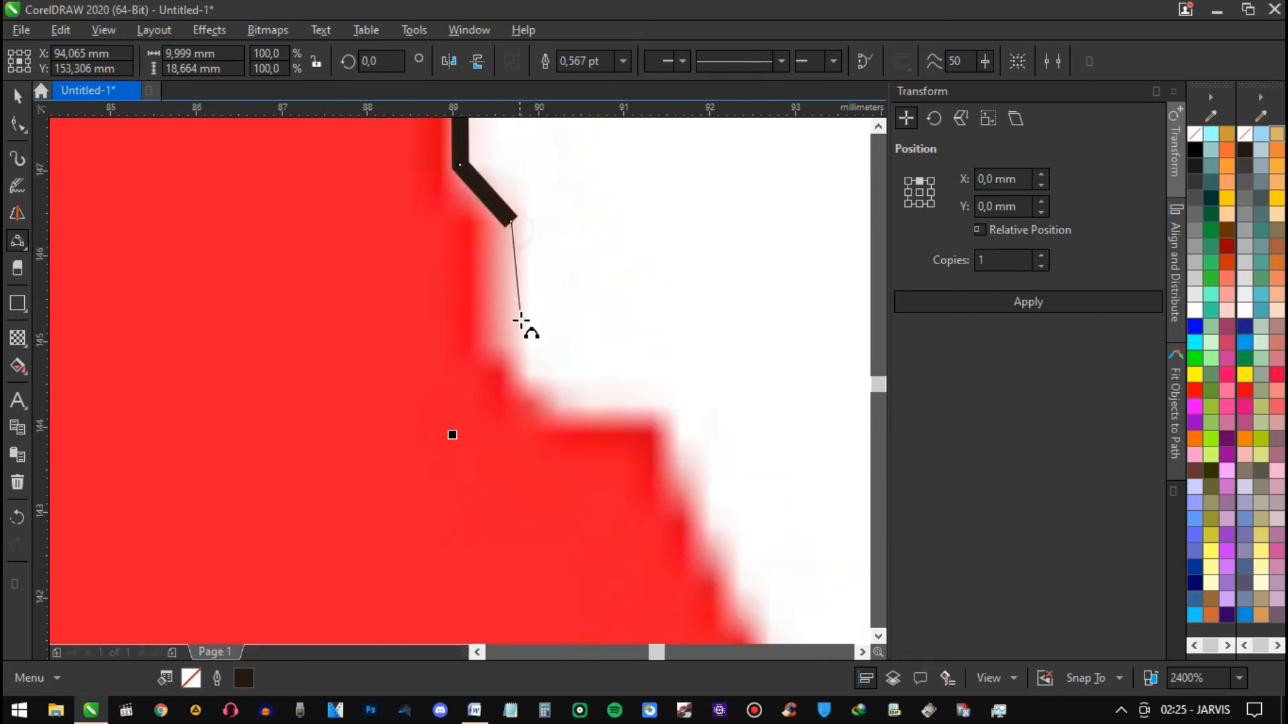
click(517, 354)
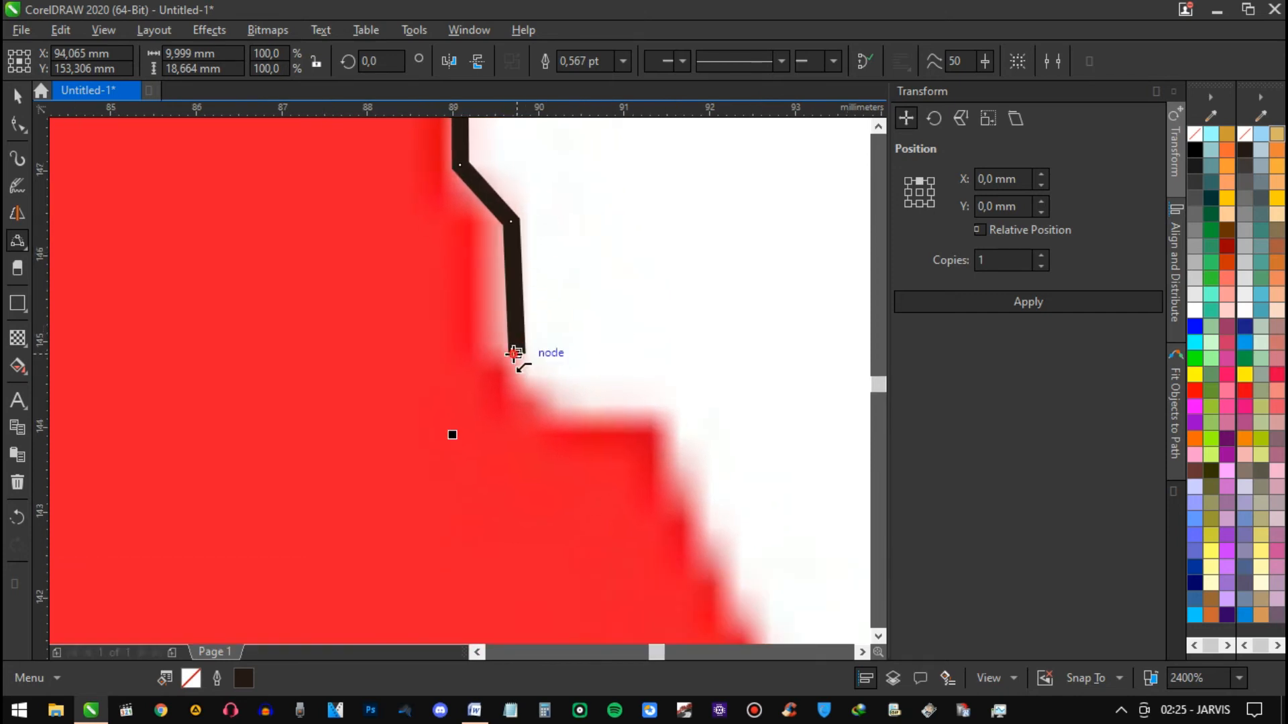
click(555, 404)
click(668, 417)
Curve the wing outline down to the diagonal gap and close it with a straight edge along the gap
scroll(705, 373, down, 4)
scroll(527, 345, up, 1)
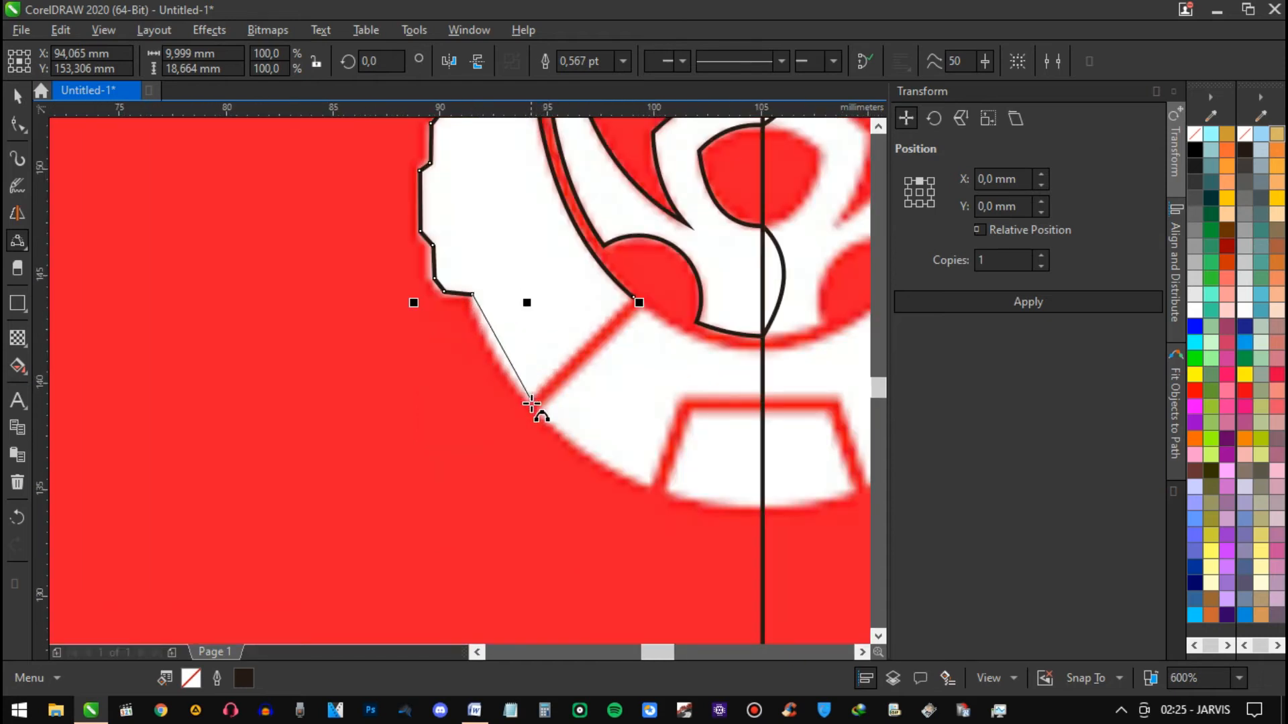
click(526, 399)
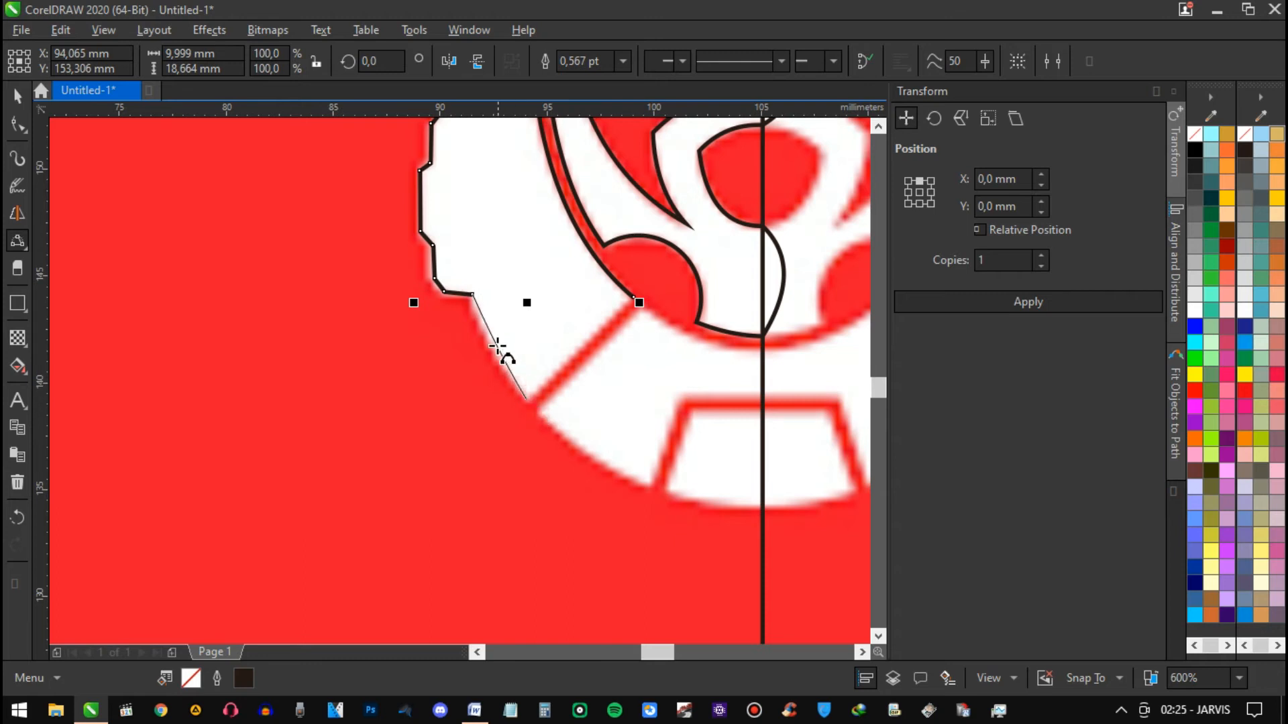
click(490, 342)
drag(543, 344, 353, 306)
scroll(387, 313, up, 1)
scroll(387, 313, up, 1)
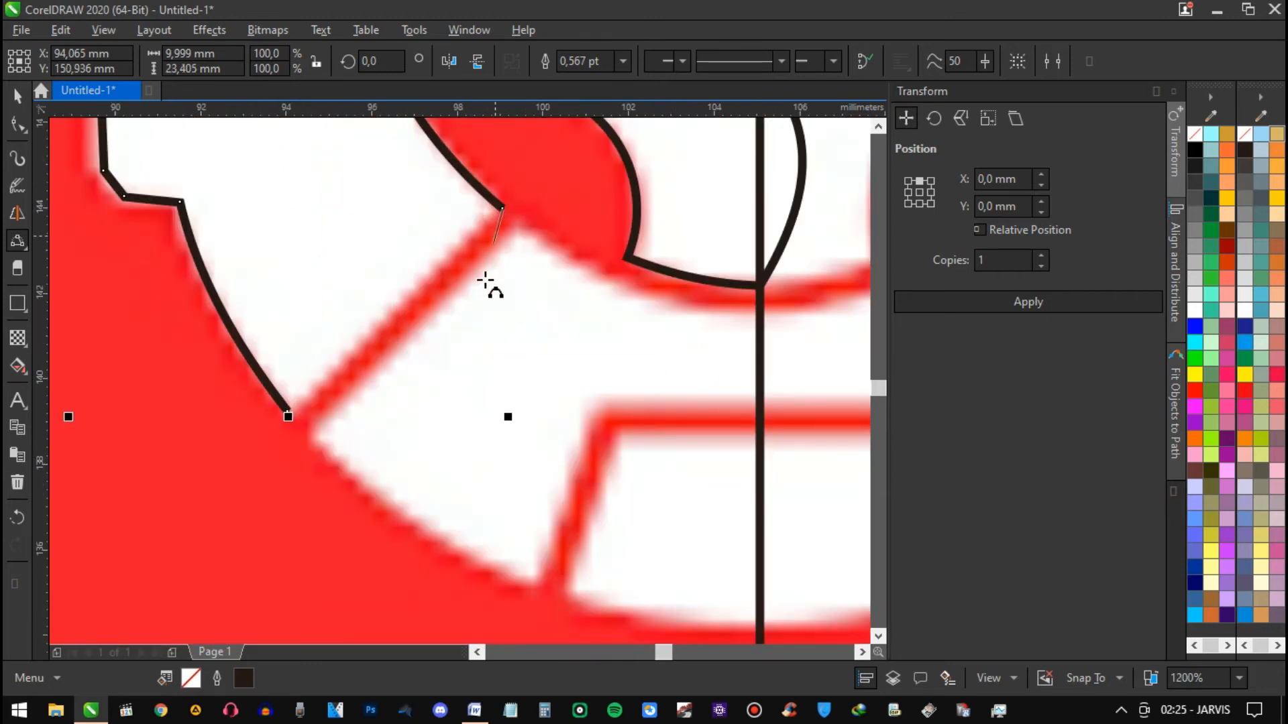
click(288, 411)
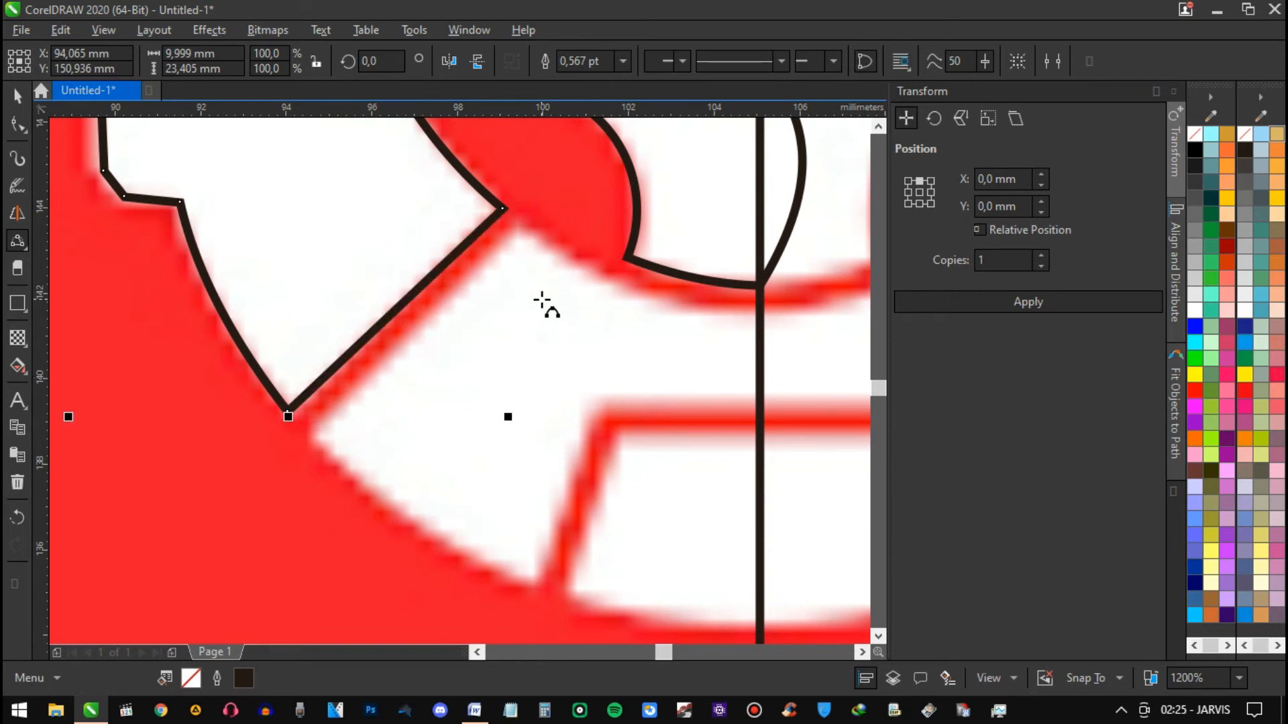
Trace the lower band's upper edge with a 3-Point Curve about 5.6 × 1.9 mm, from the diagonal gap to the centre line
scroll(541, 303, down, 1)
scroll(523, 268, up, 1)
drag(591, 295, 408, 293)
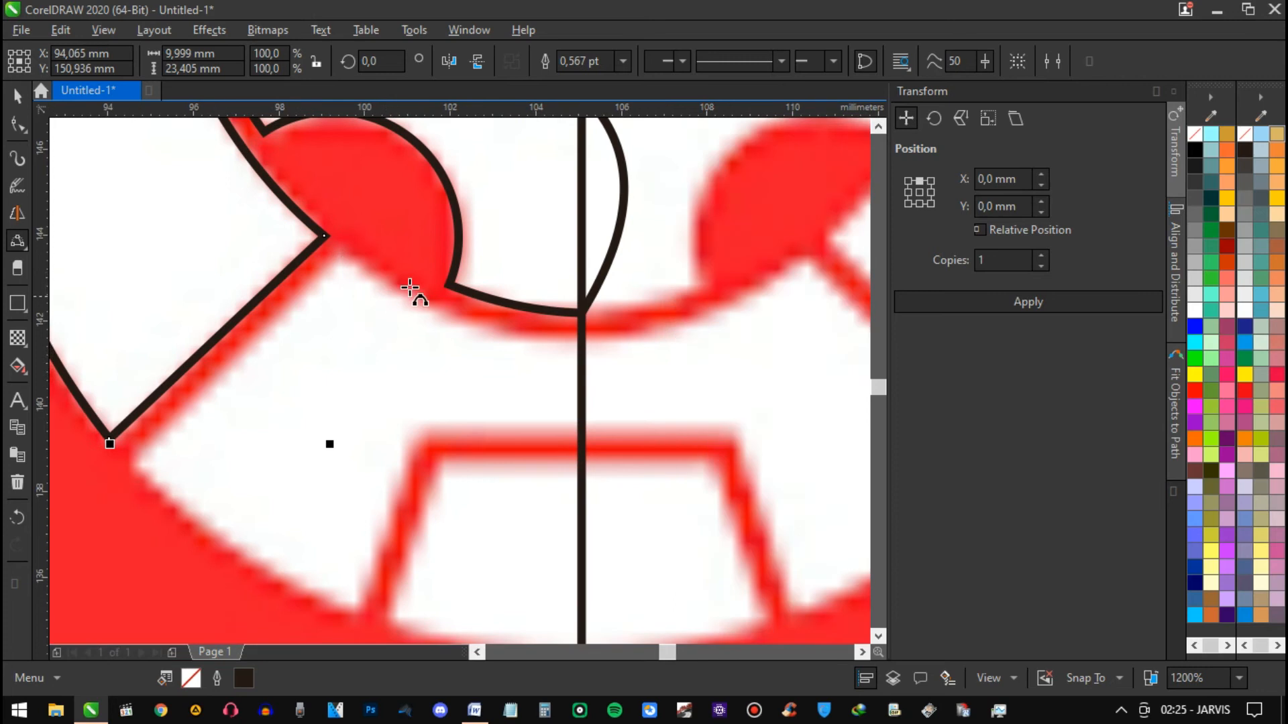
click(343, 257)
drag(508, 329, 460, 320)
click(459, 323)
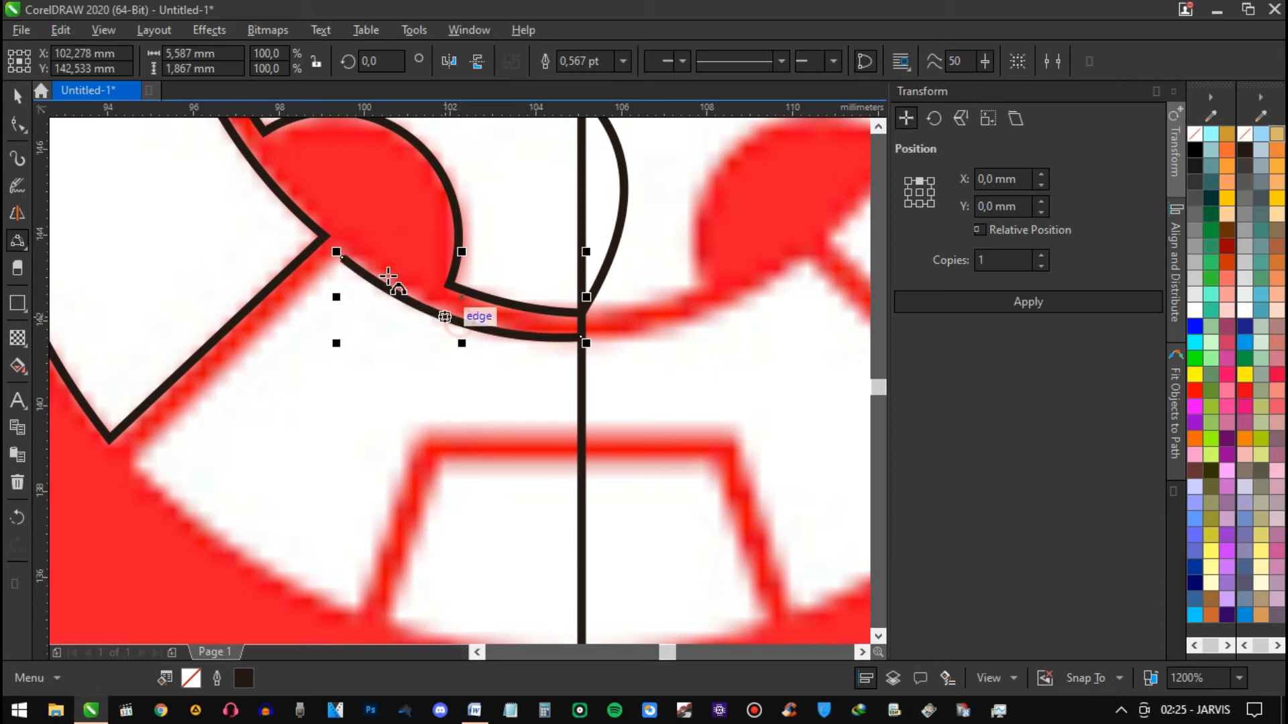
Trace the band's diagonal end and curved lower edge, continuing up the slanted side to the corner above the trapezoid
click(338, 254)
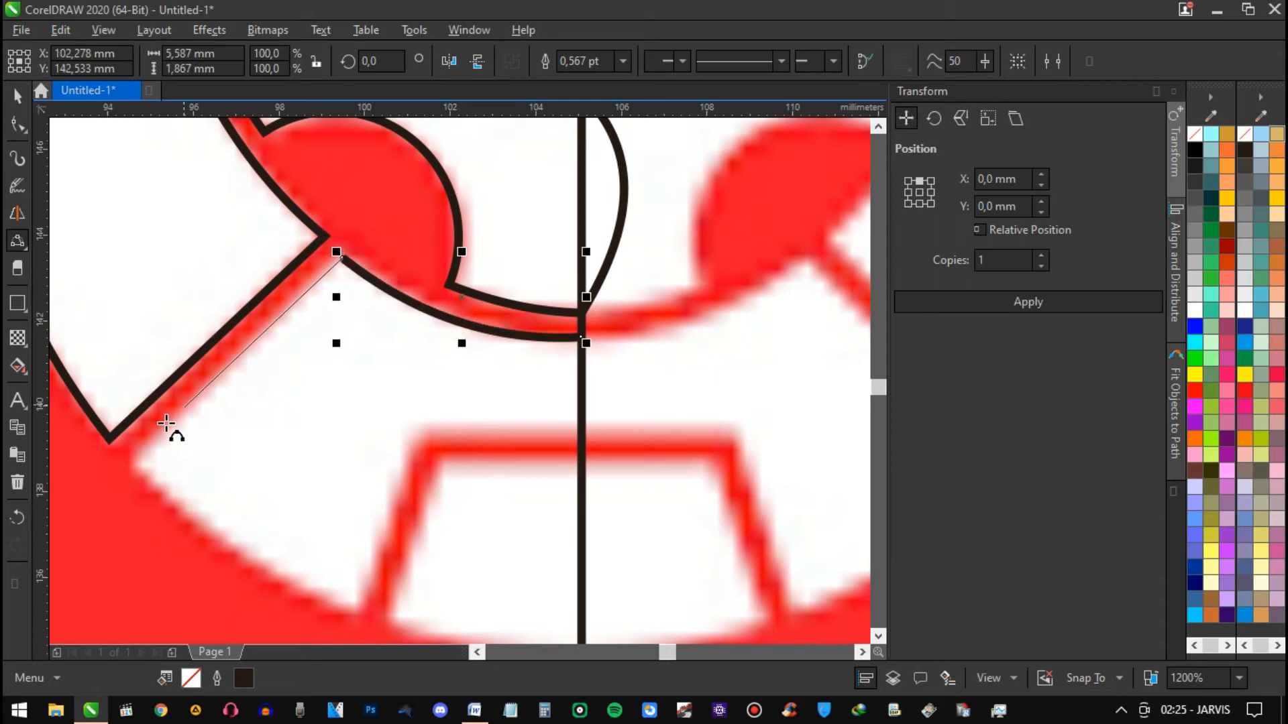
click(131, 462)
click(179, 312)
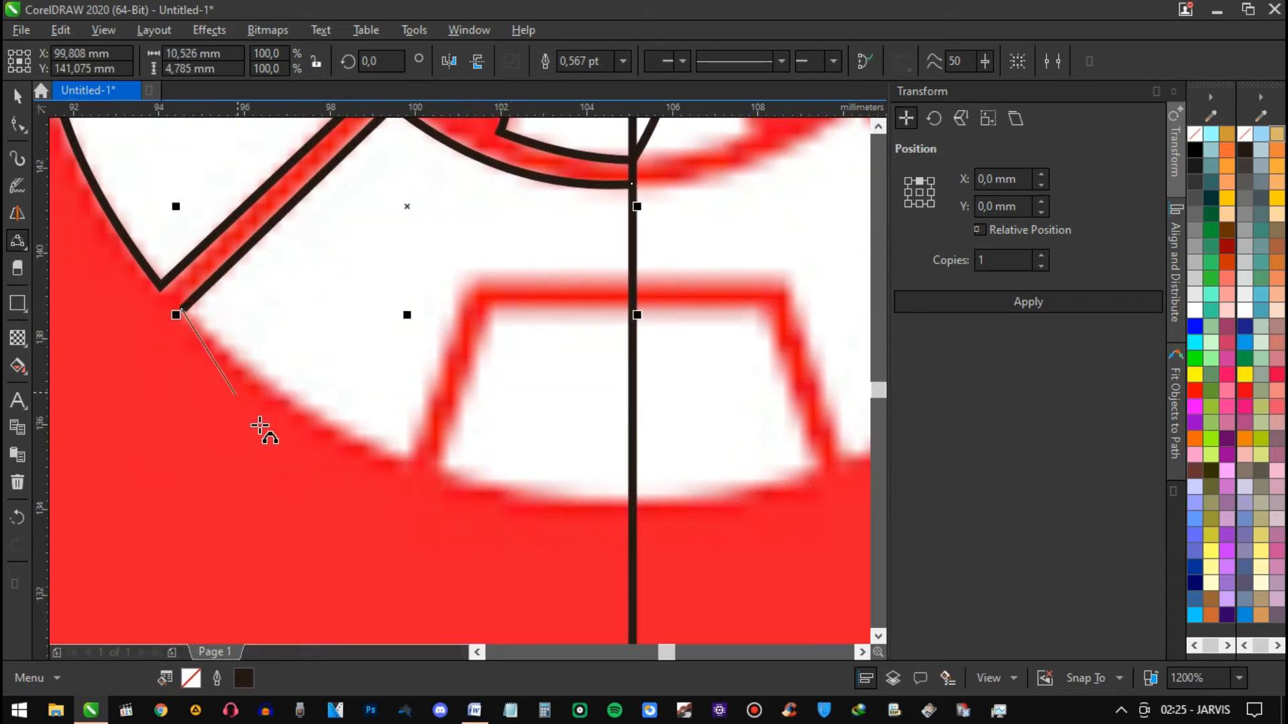
click(408, 463)
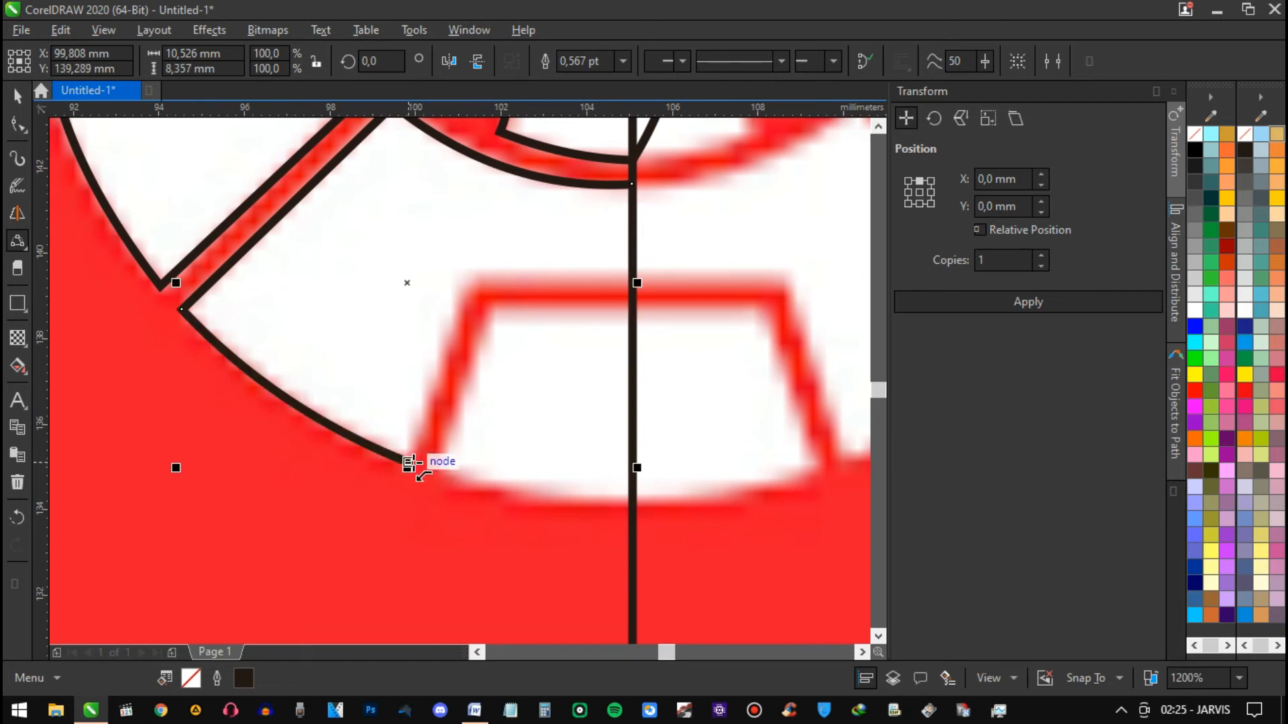
double_click(468, 275)
Add a small bulging arc past the centre line and close the band with a straight edge above the trapezoid
click(637, 189)
drag(652, 262, 631, 275)
click(659, 240)
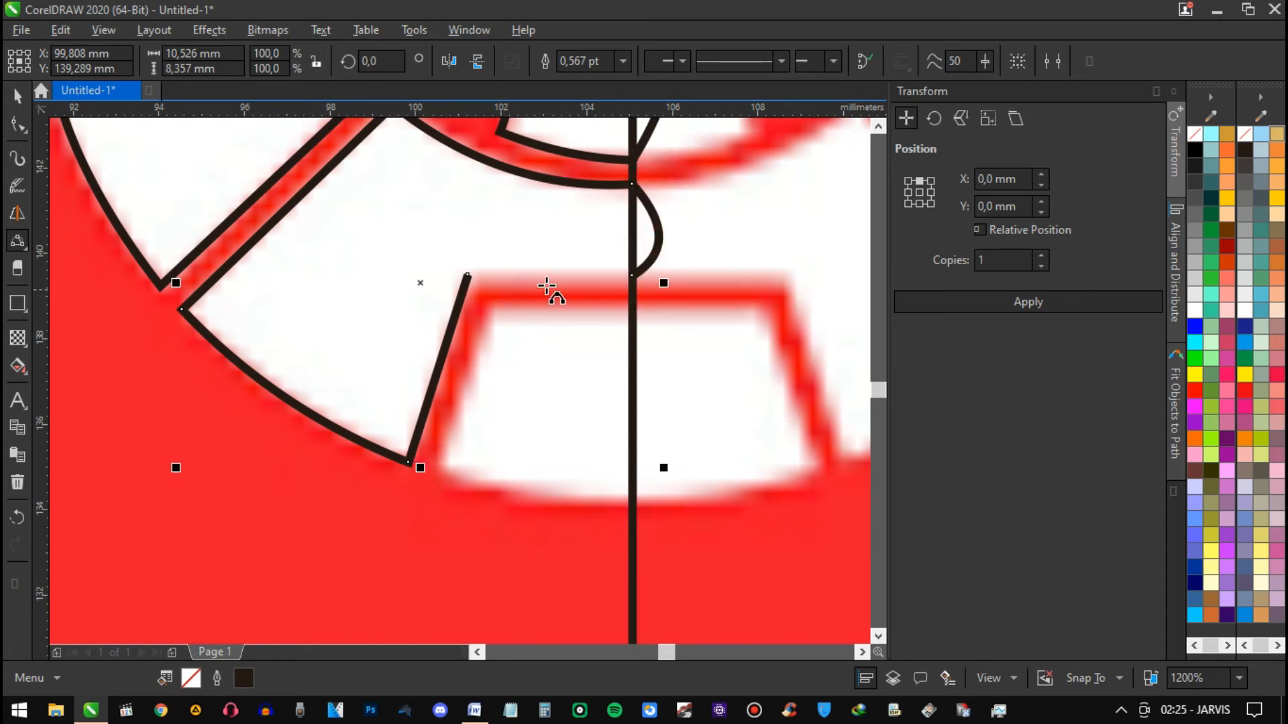
click(468, 275)
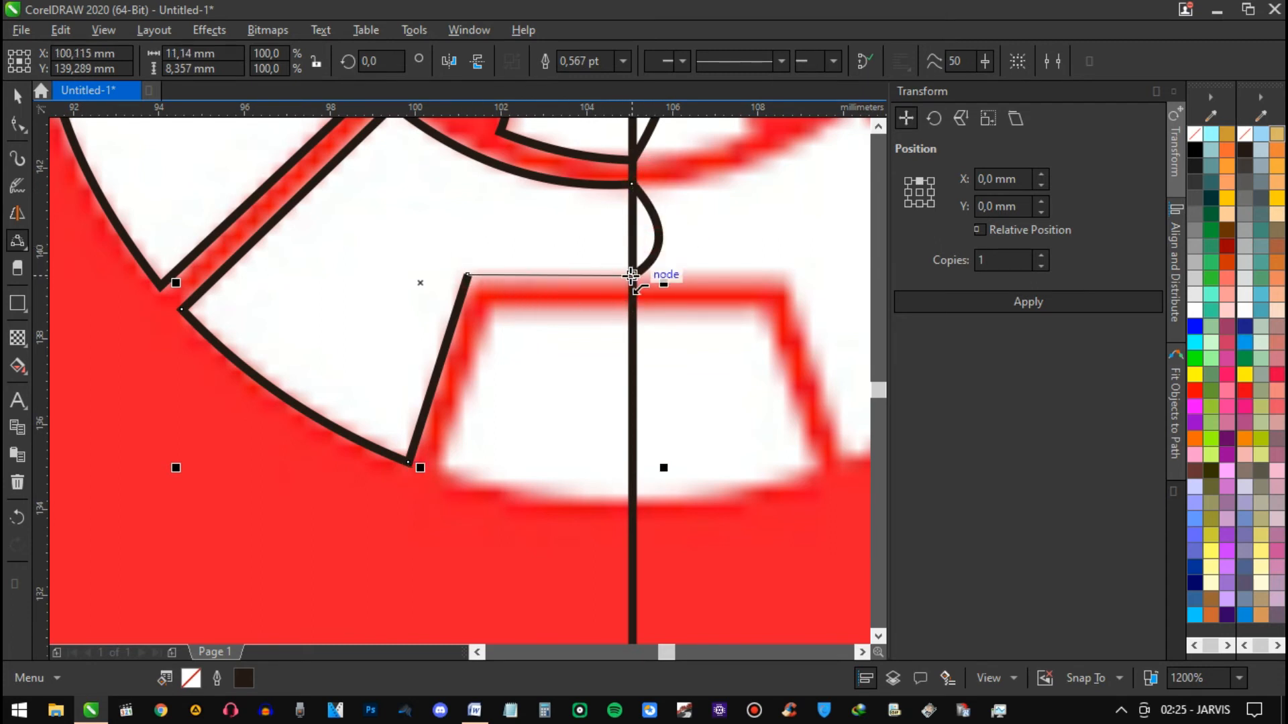
click(632, 275)
Trace the bottom trapezoid's upper and slanted left edges from the centre line, and nudge their shared corner slightly left
click(633, 313)
click(499, 312)
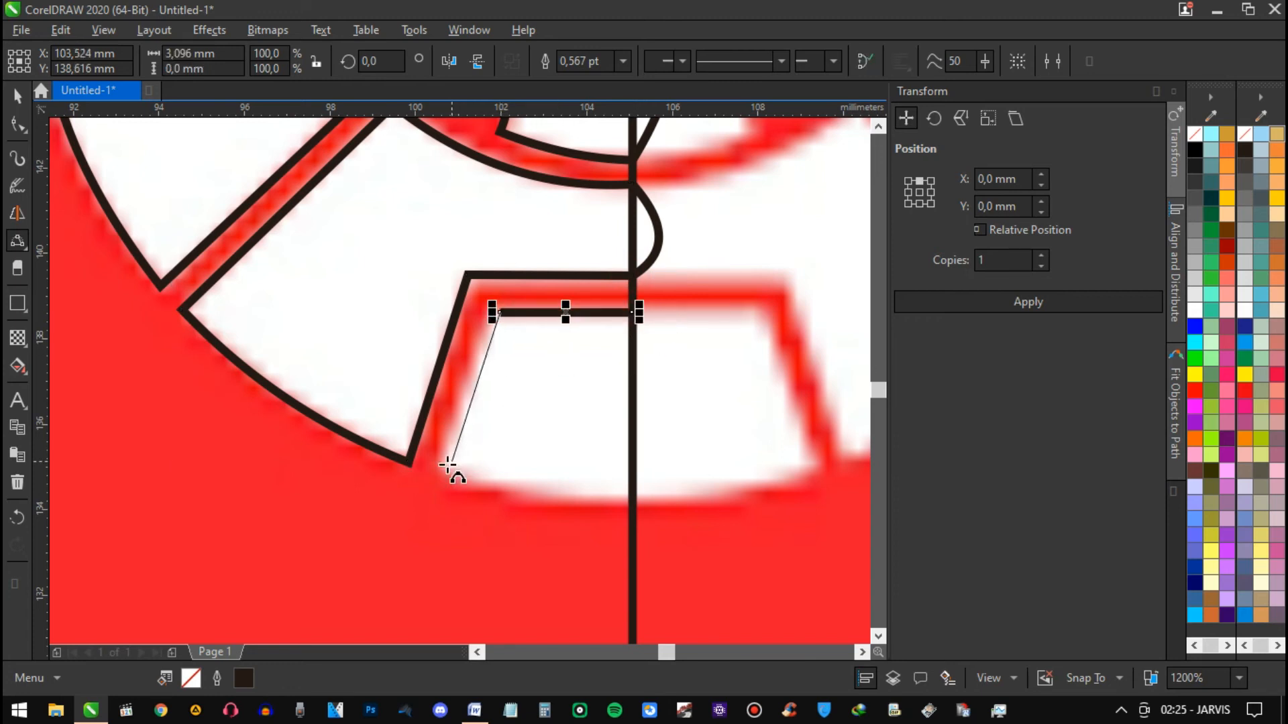
key(F10)
key(Left)
key(Left)
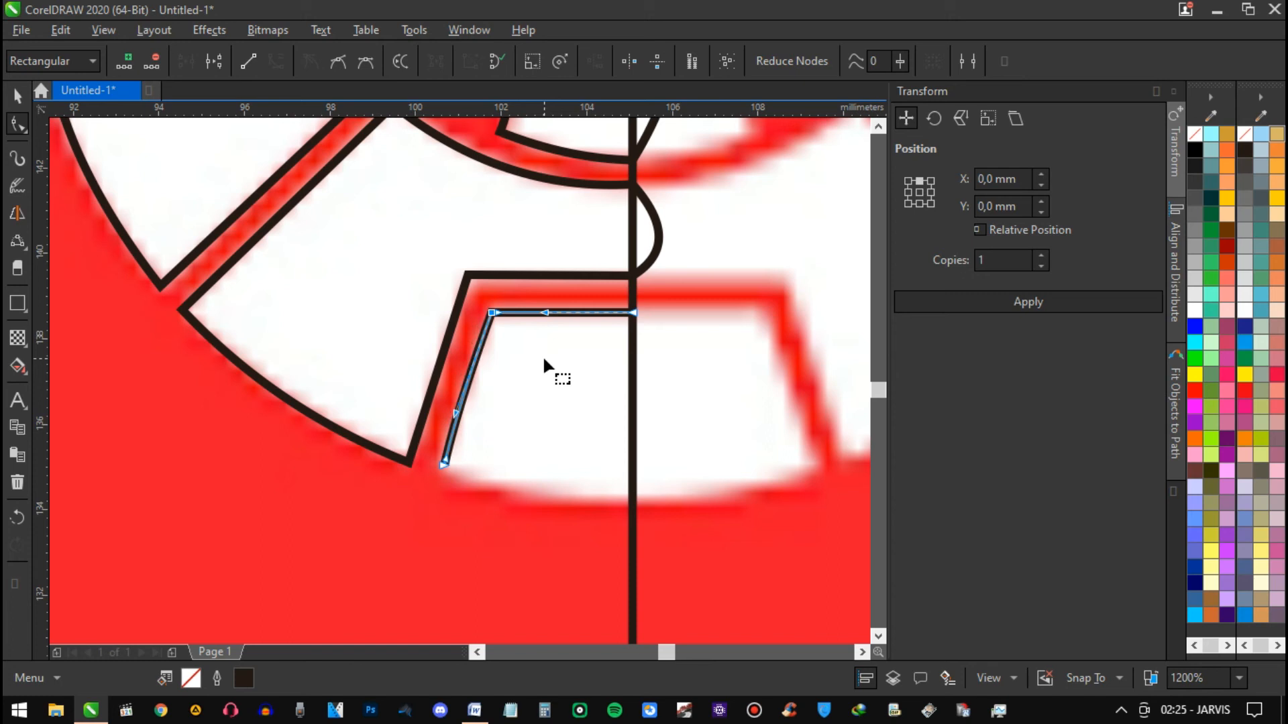
Convert the trapezoid's slanted left segment to a straight line
click(471, 383)
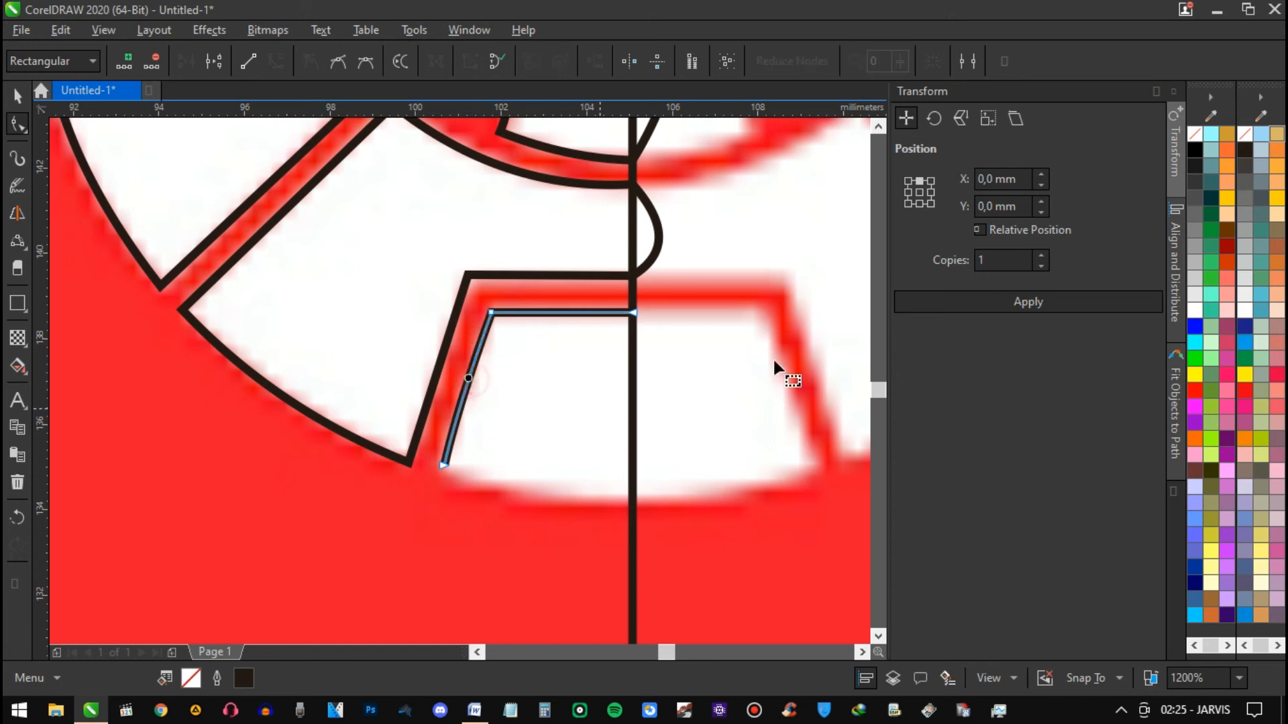
click(248, 61)
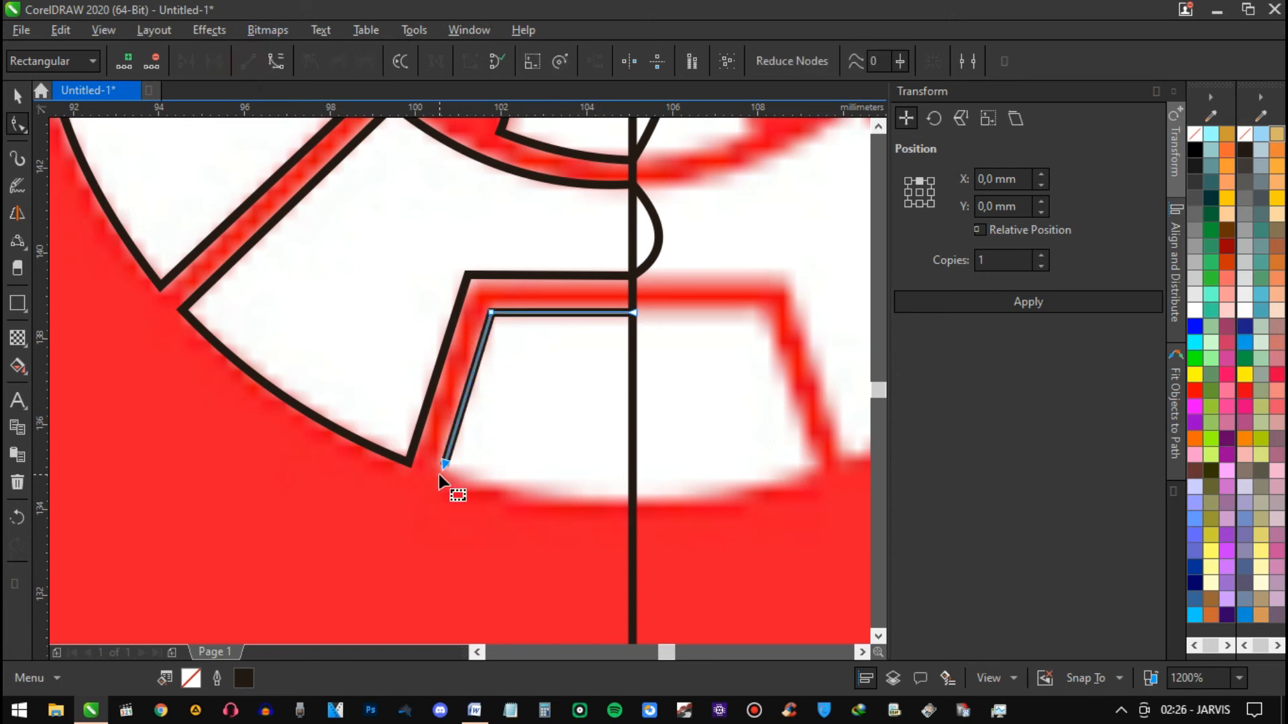
key(space)
key(space)
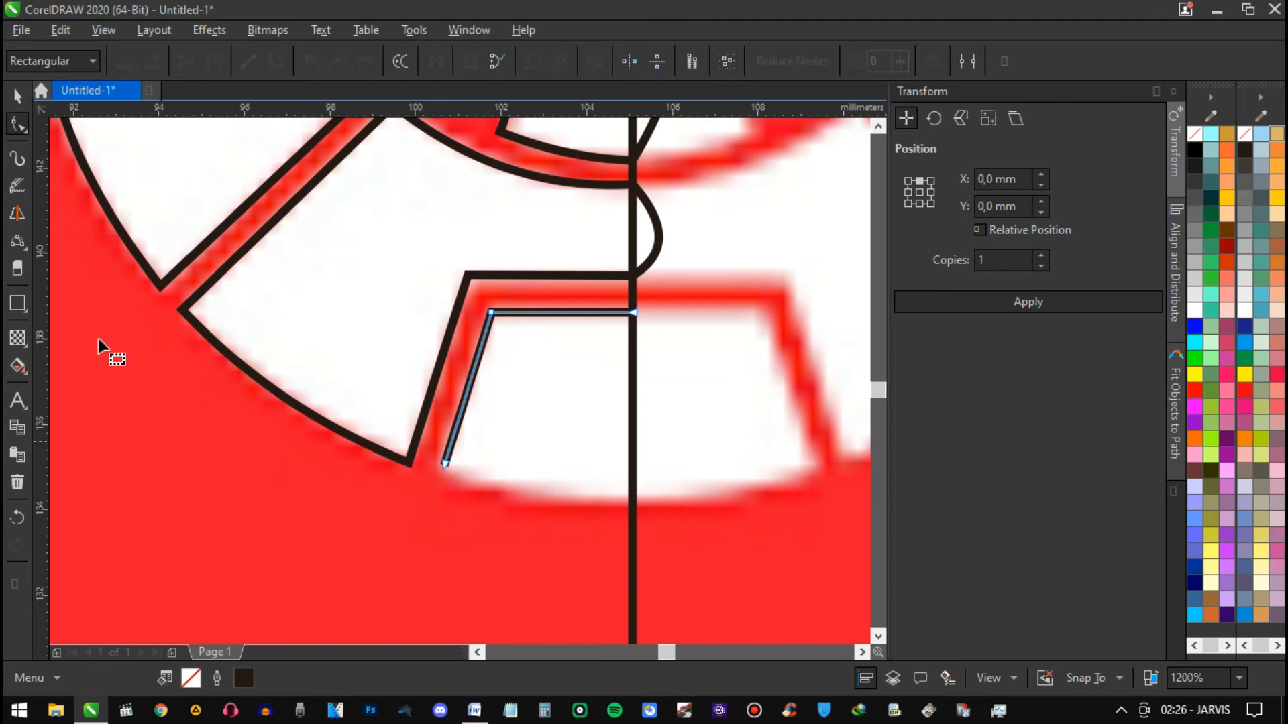
Trace the trapezoid's curved lower edge to the centre line and close the shape with a bulging arc past it
click(17, 240)
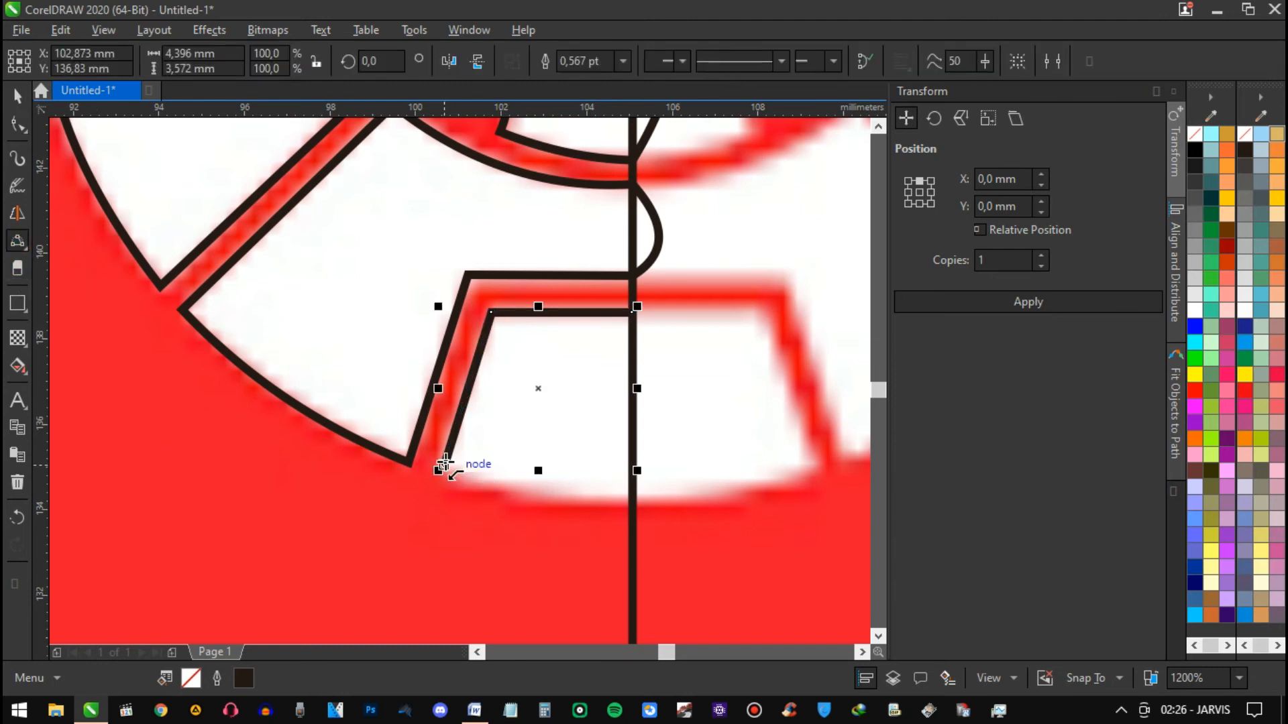
mouse_move(443, 466)
mouse_down()
mouse_move(574, 517)
mouse_move(647, 514)
mouse_move(632, 500)
mouse_up()
mouse_move(534, 500)
mouse_down()
mouse_move(509, 489)
mouse_move(527, 494)
mouse_up()
drag(632, 311, 633, 500)
click(672, 423)
key(space)
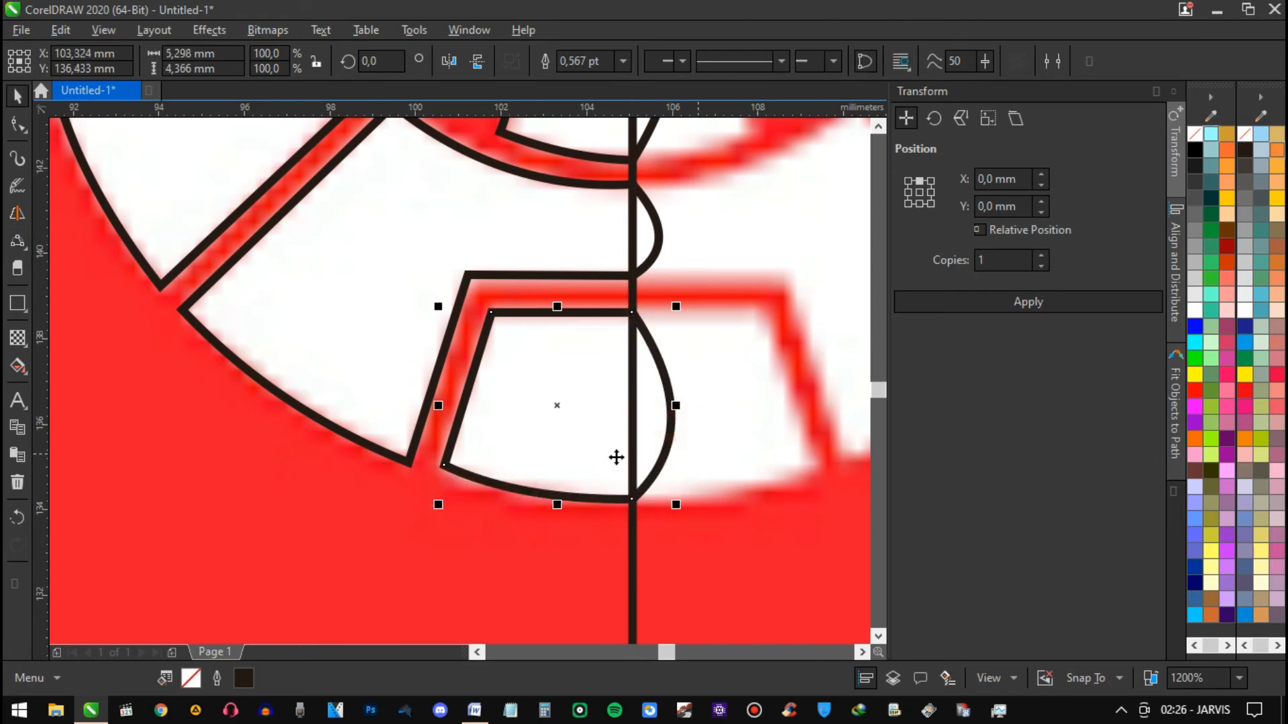
Nudge the trapezoid's lower-left node down and adjust its curve handle so the lower edge follows the logo
key(F10)
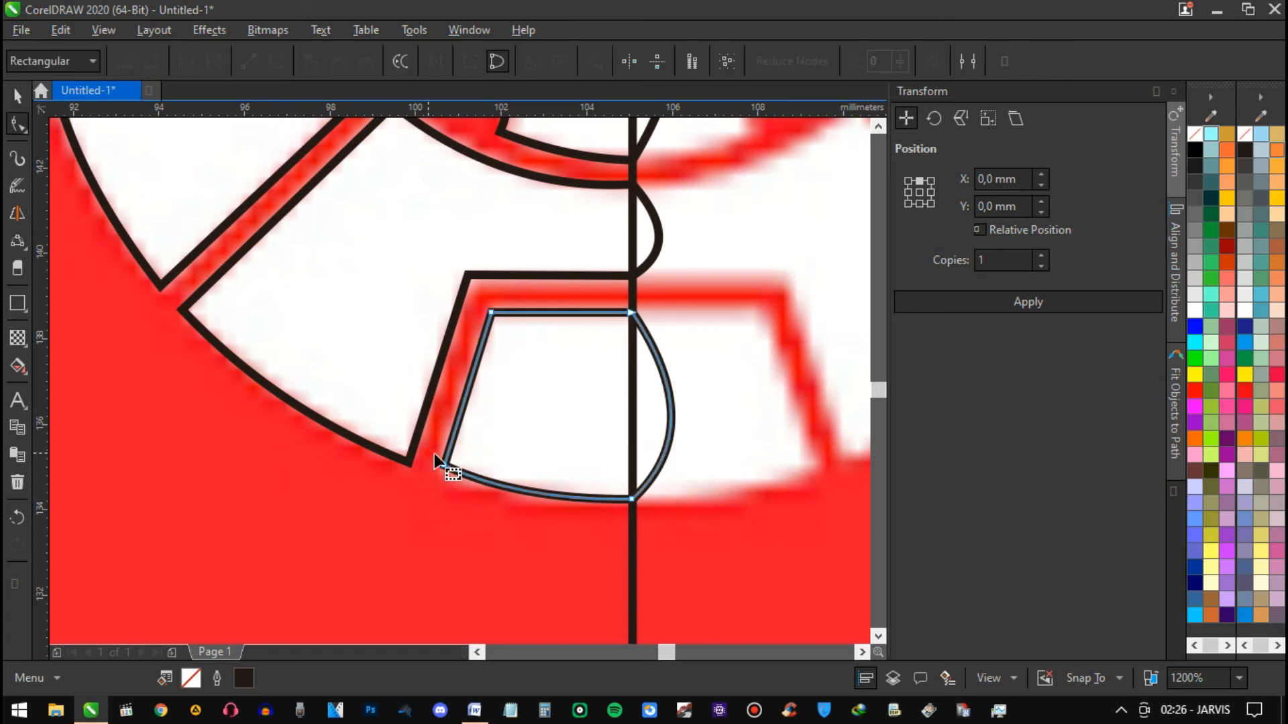
key(Down)
key(Down)
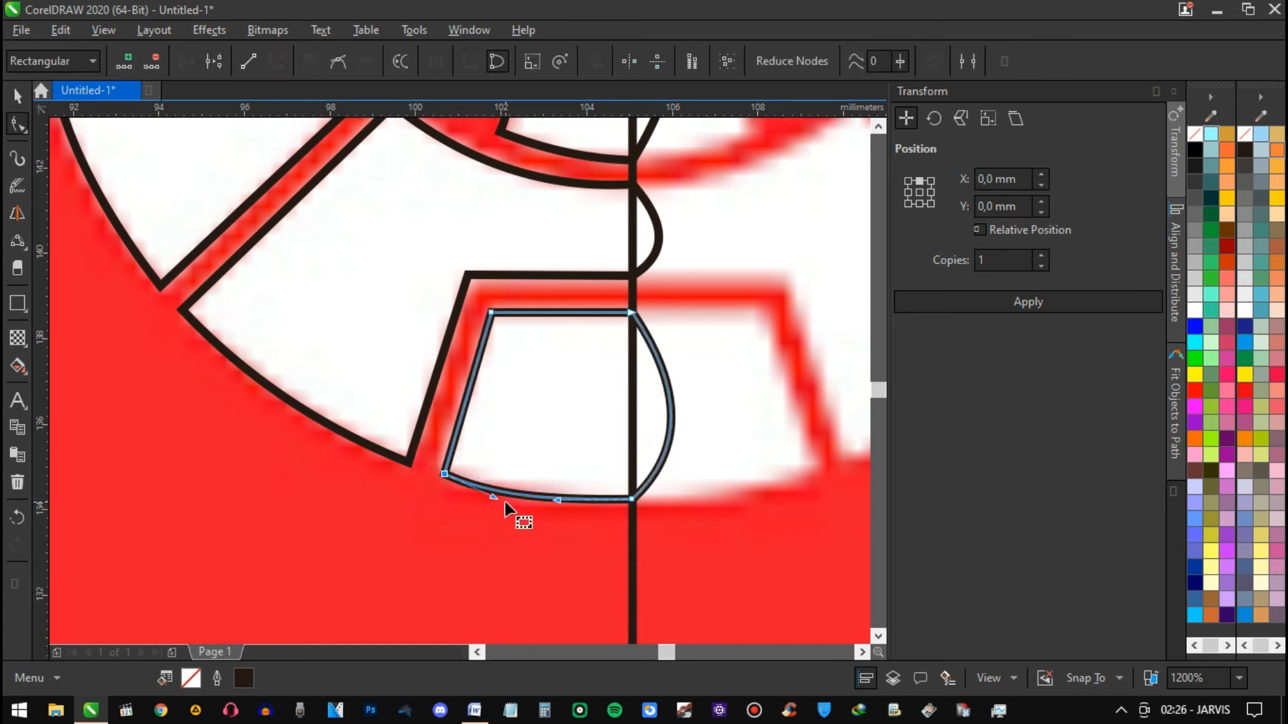
drag(497, 496, 523, 507)
click(525, 521)
Stretch the half-width guide rectangle to the bitmap's full size, 98.425 × 63.853 mm, and move it below the bitmap
scroll(527, 524, down, 2)
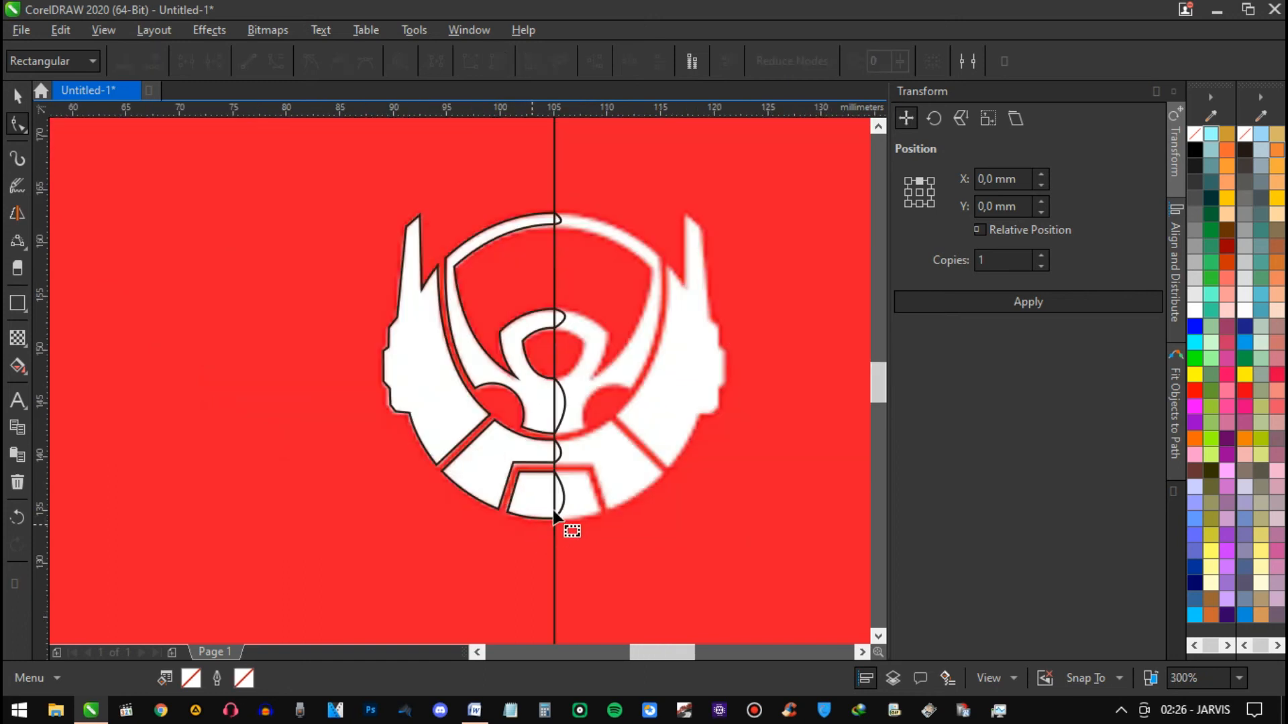
key(space)
click(719, 358)
scroll(720, 359, down, 1)
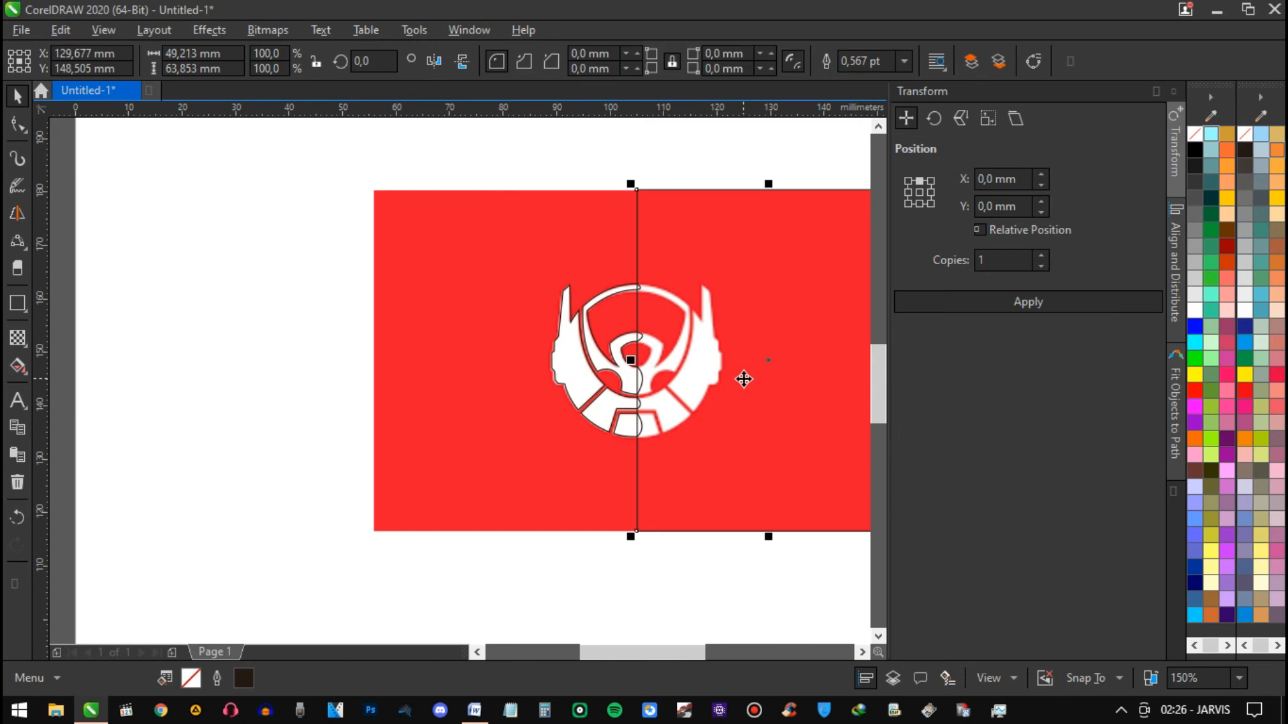
drag(633, 360, 374, 360)
scroll(483, 357, down, 1)
drag(651, 397, 634, 582)
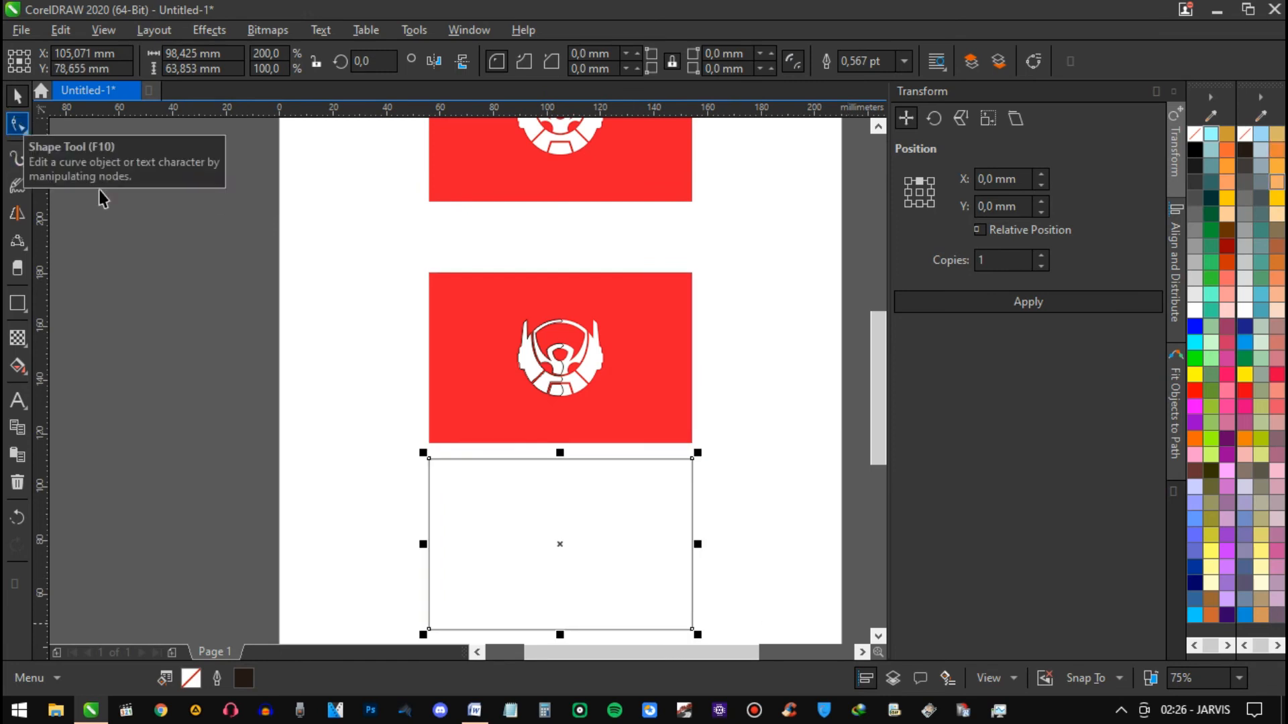
Fill the rectangle with the bitmap's red using the Color Eyedropper, and remove its outline
click(26, 378)
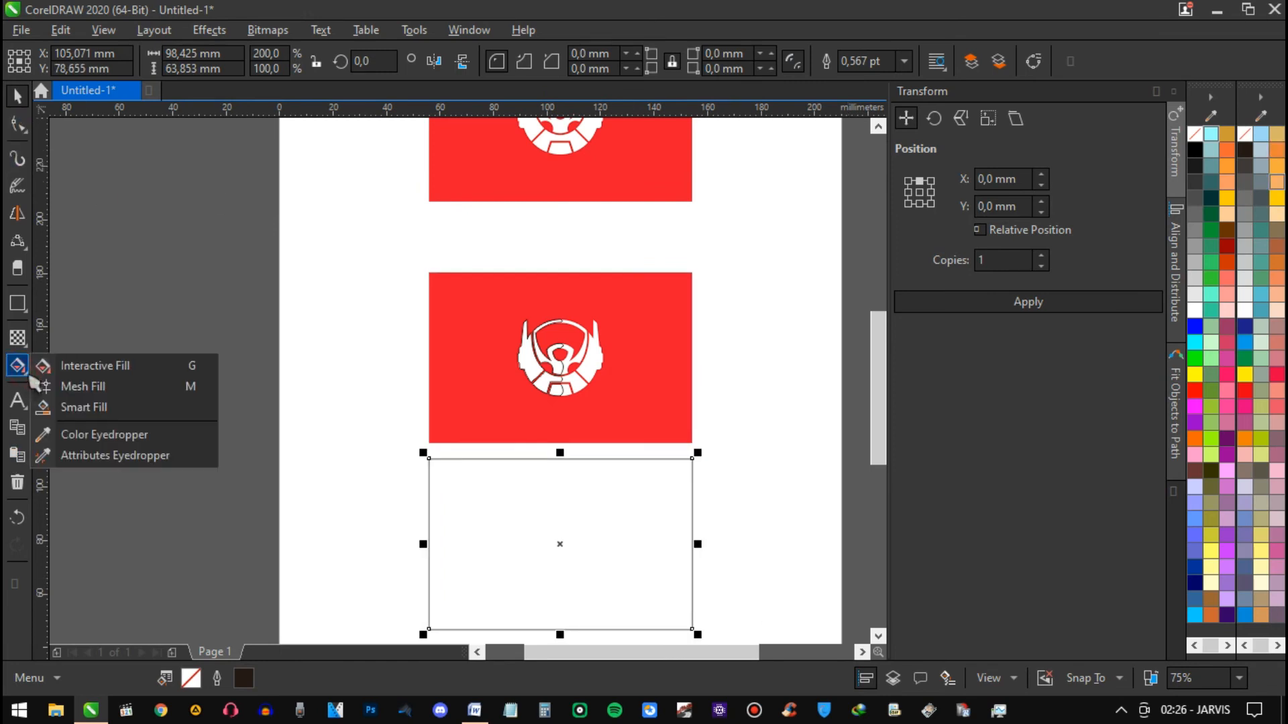
click(83, 434)
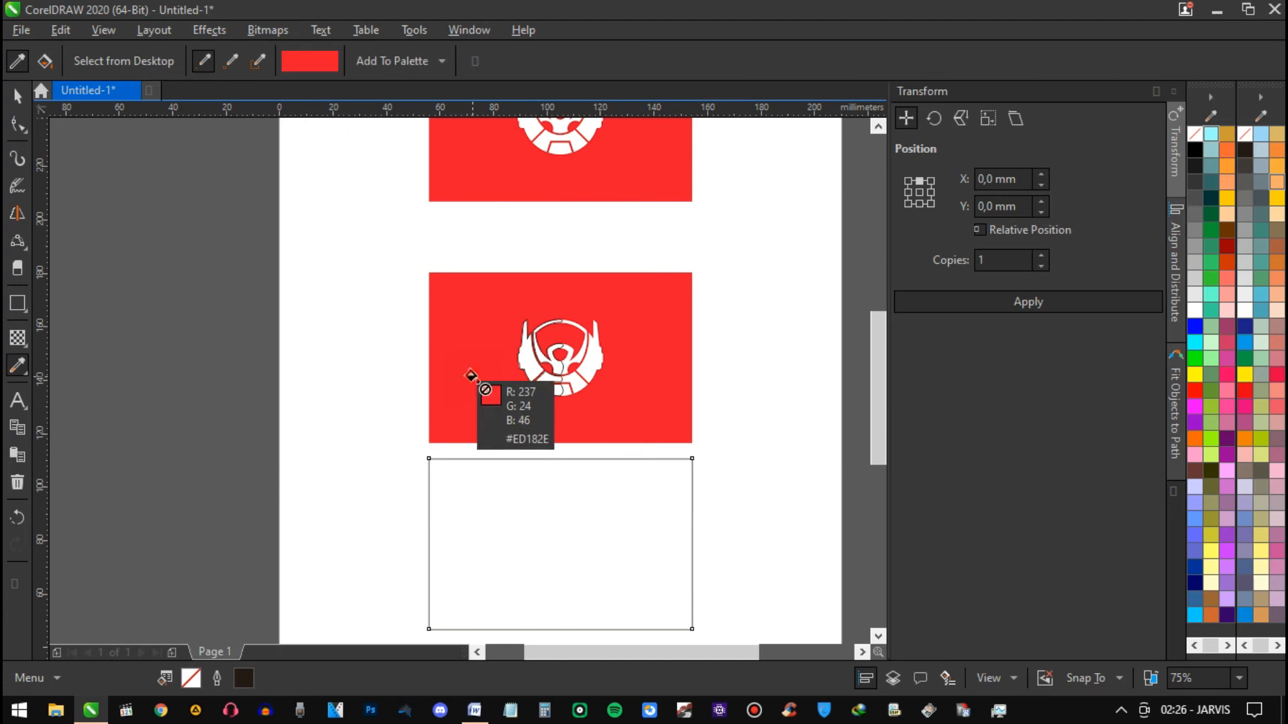
click(483, 365)
click(577, 552)
right_click(1246, 135)
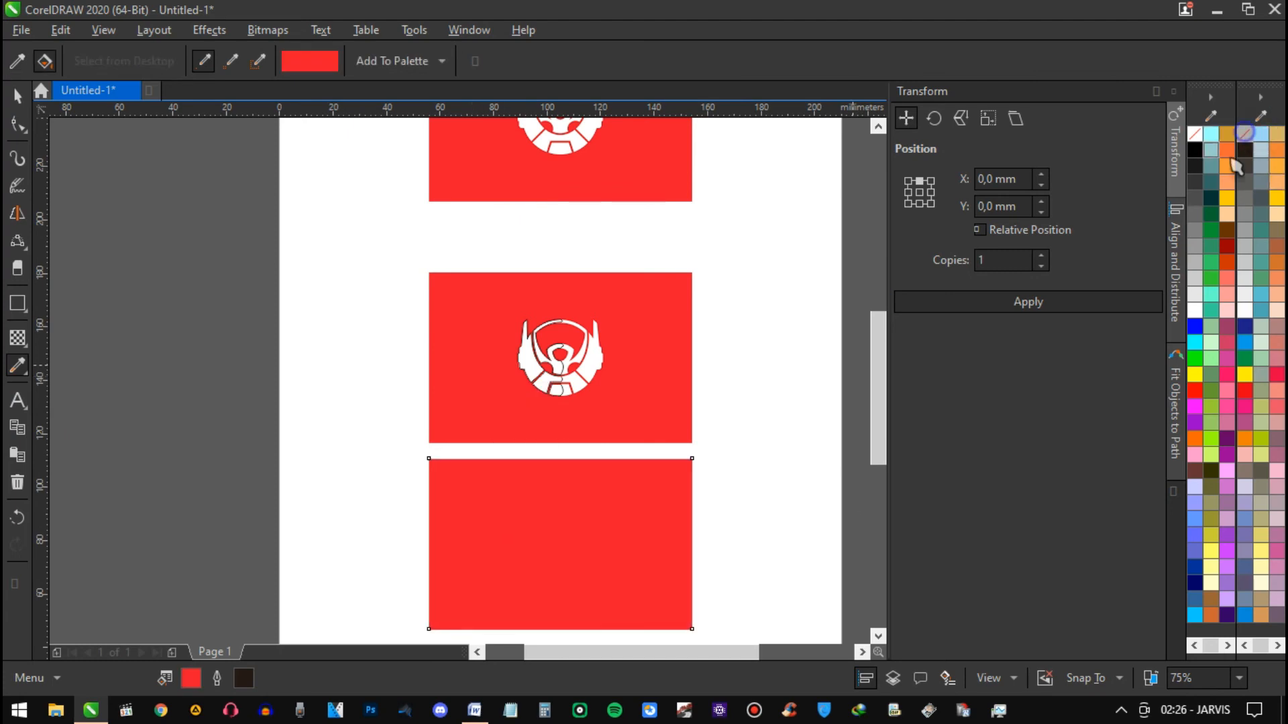
key(space)
click(736, 483)
scroll(591, 354, up, 2)
drag(673, 259, 379, 471)
key(ctrl+z)
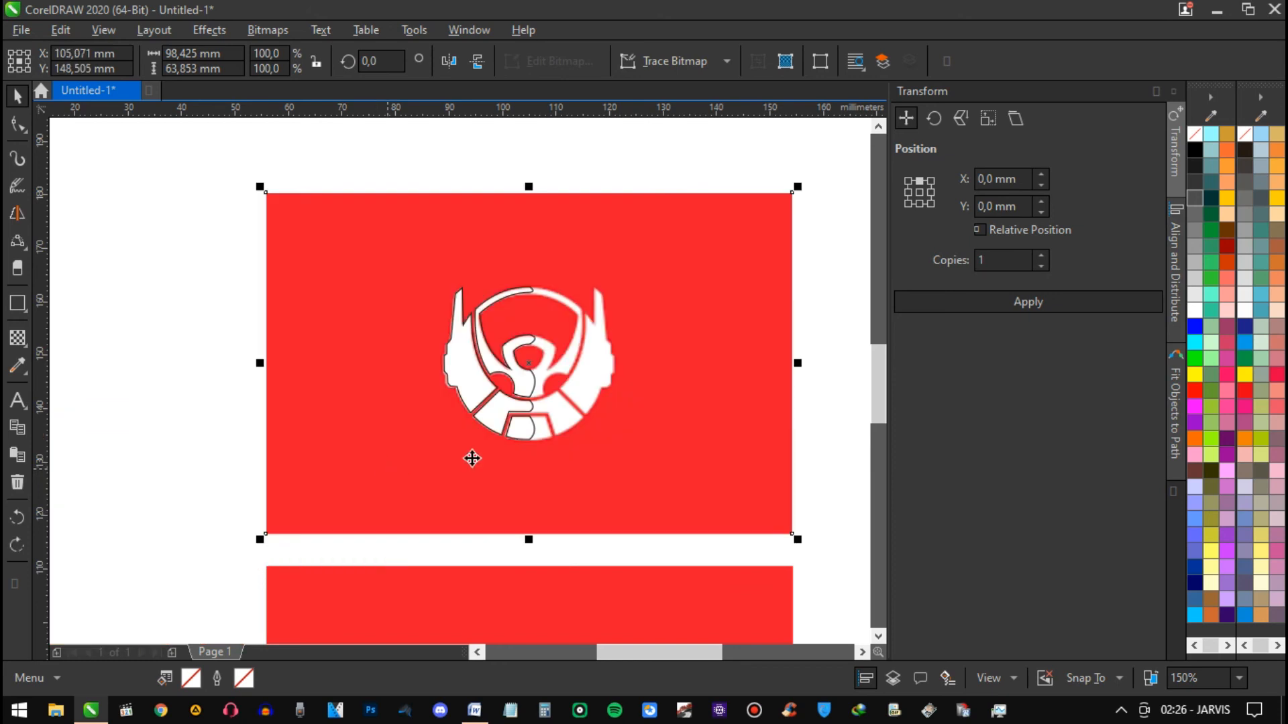
Select all the traced curves of the logo's left half together
scroll(607, 383, up, 2)
scroll(609, 381, down, 4)
drag(395, 316, 705, 461)
scroll(586, 380, up, 6)
drag(556, 375, 691, 374)
key(Escape)
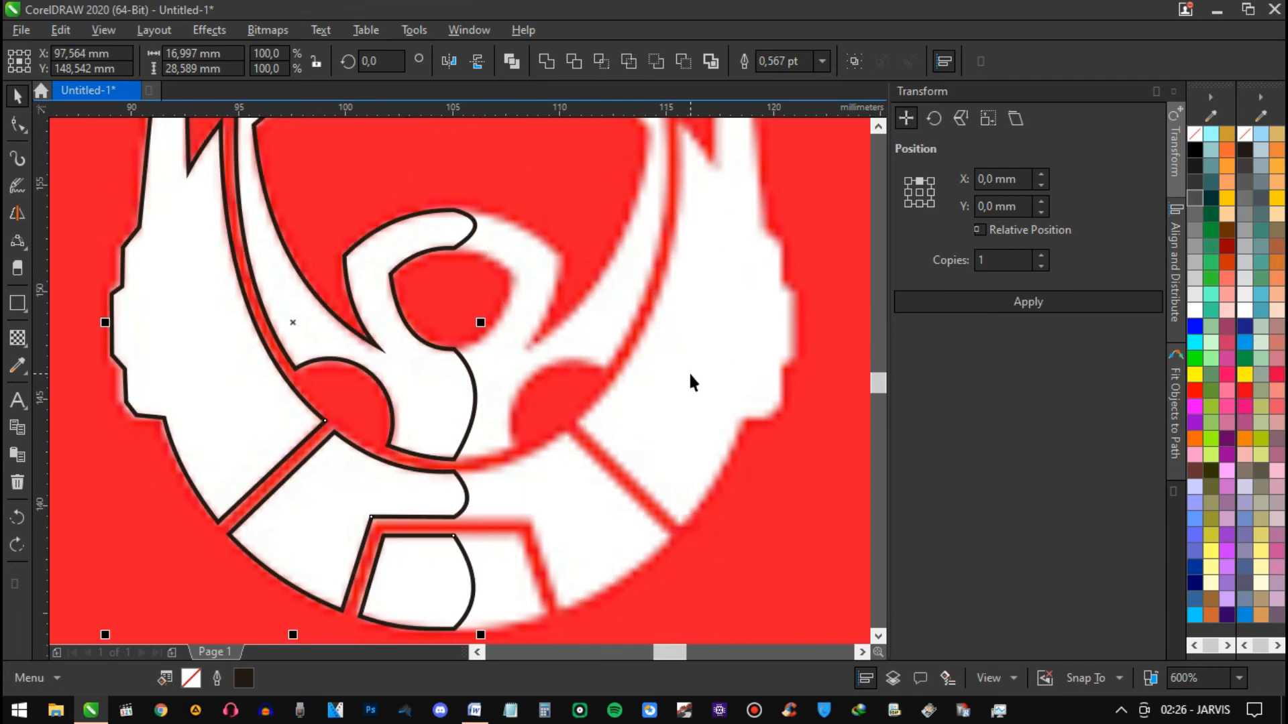
Duplicate the selected curves, mirror the copy horizontally and position it over the logo's right half, with the bulging arcs overlapping at the centre
drag(446, 401, 662, 406)
right_click(661, 406)
click(450, 65)
drag(592, 363, 755, 388)
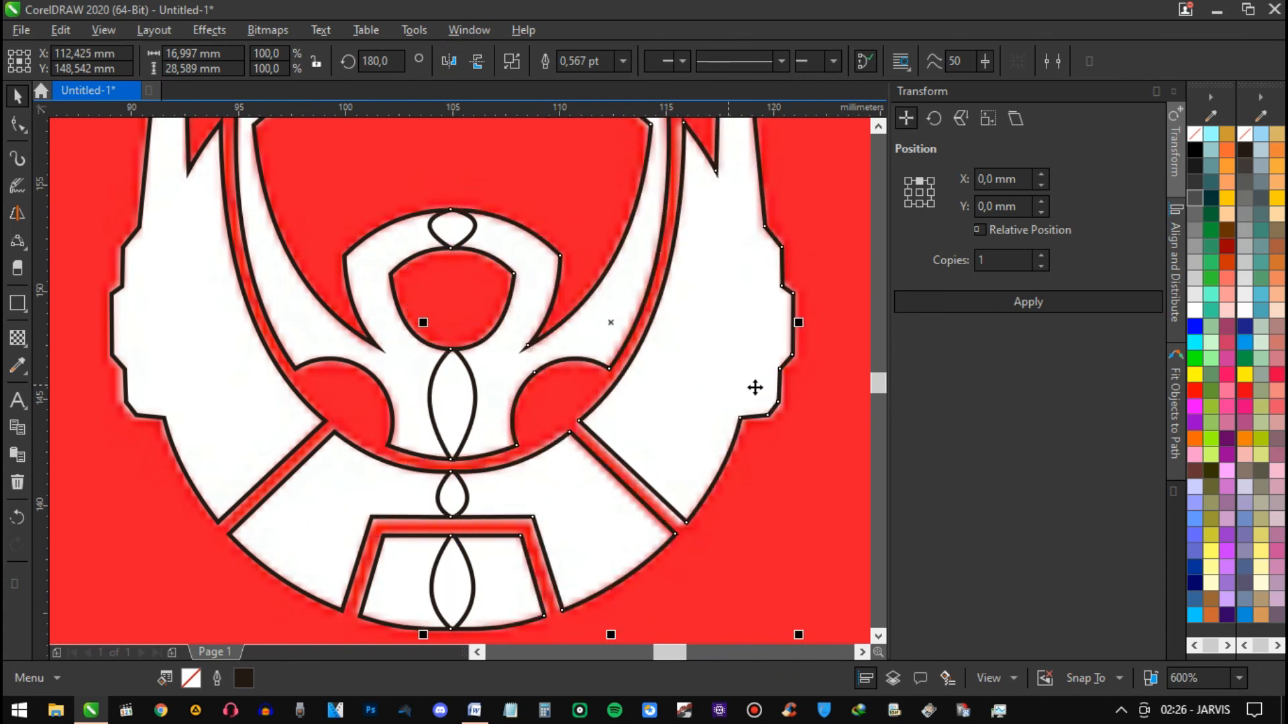
Weld the logo's two overlapping halves into one shape and remove the original bitmap from behind it
shift+click(389, 367)
click(554, 64)
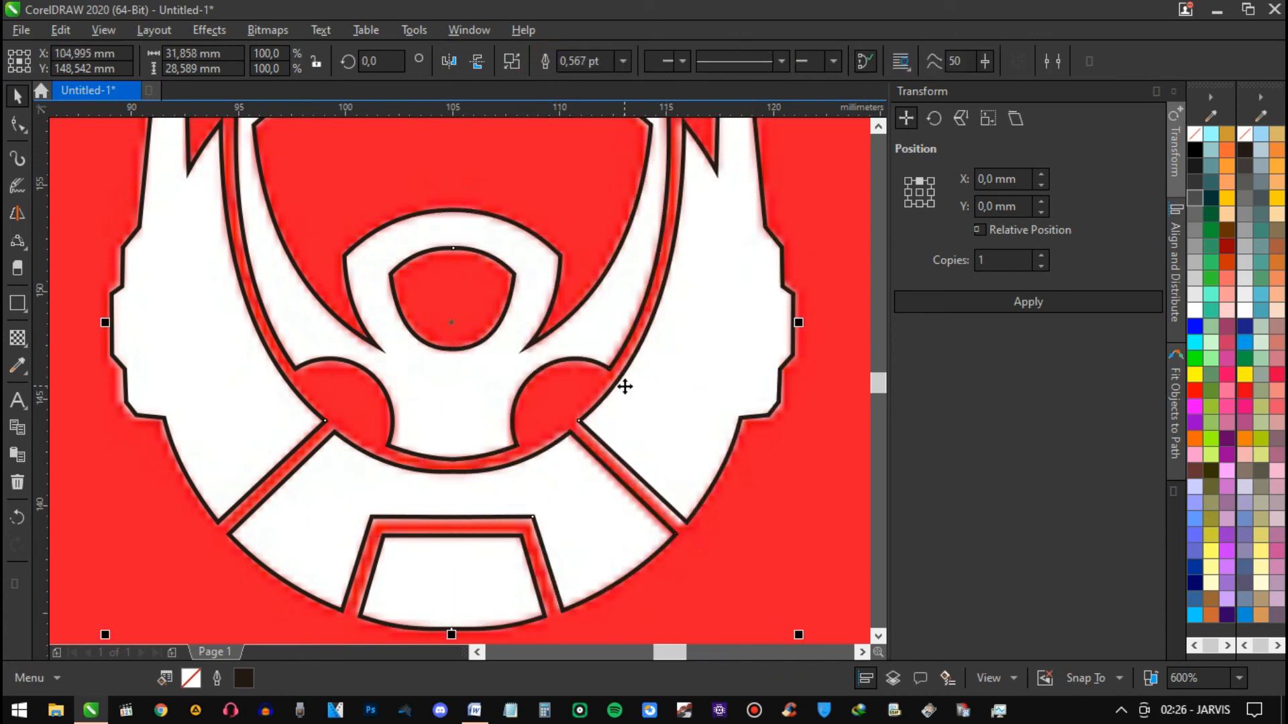
scroll(624, 384, down, 3)
click(743, 362)
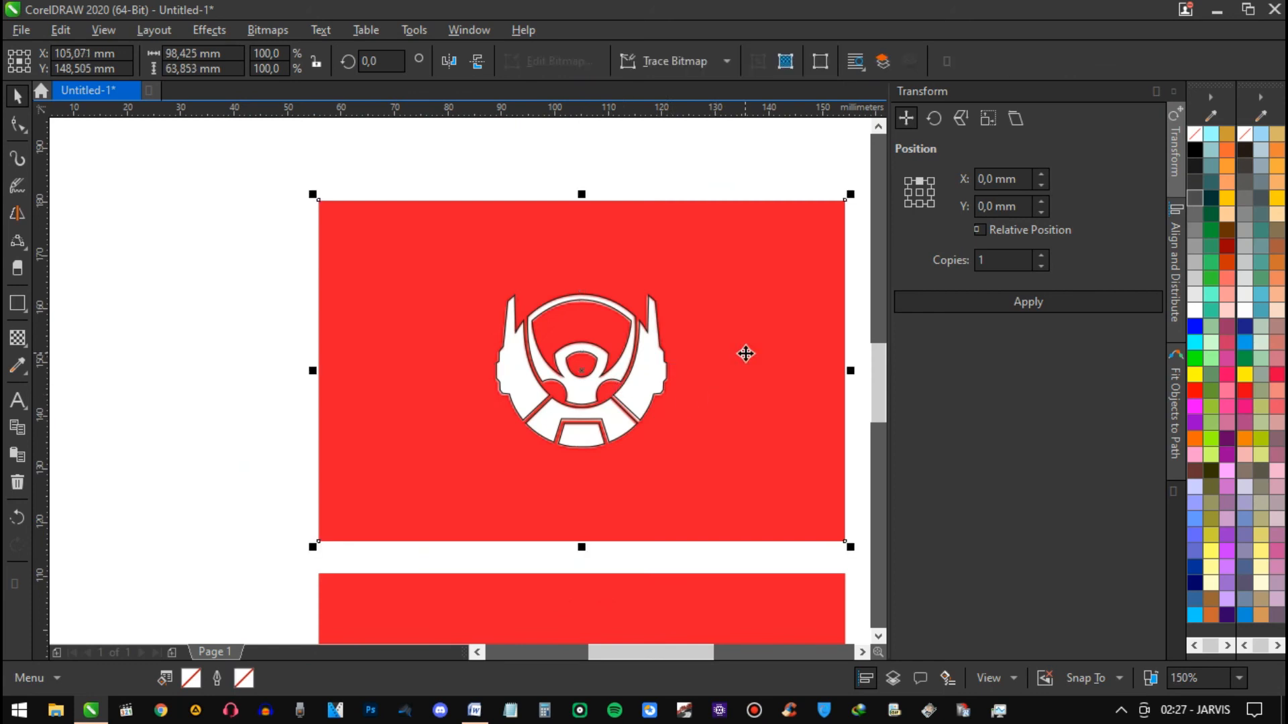
key(Delete)
Centre the welded logo horizontally and vertically on the red rectangle
click(633, 417)
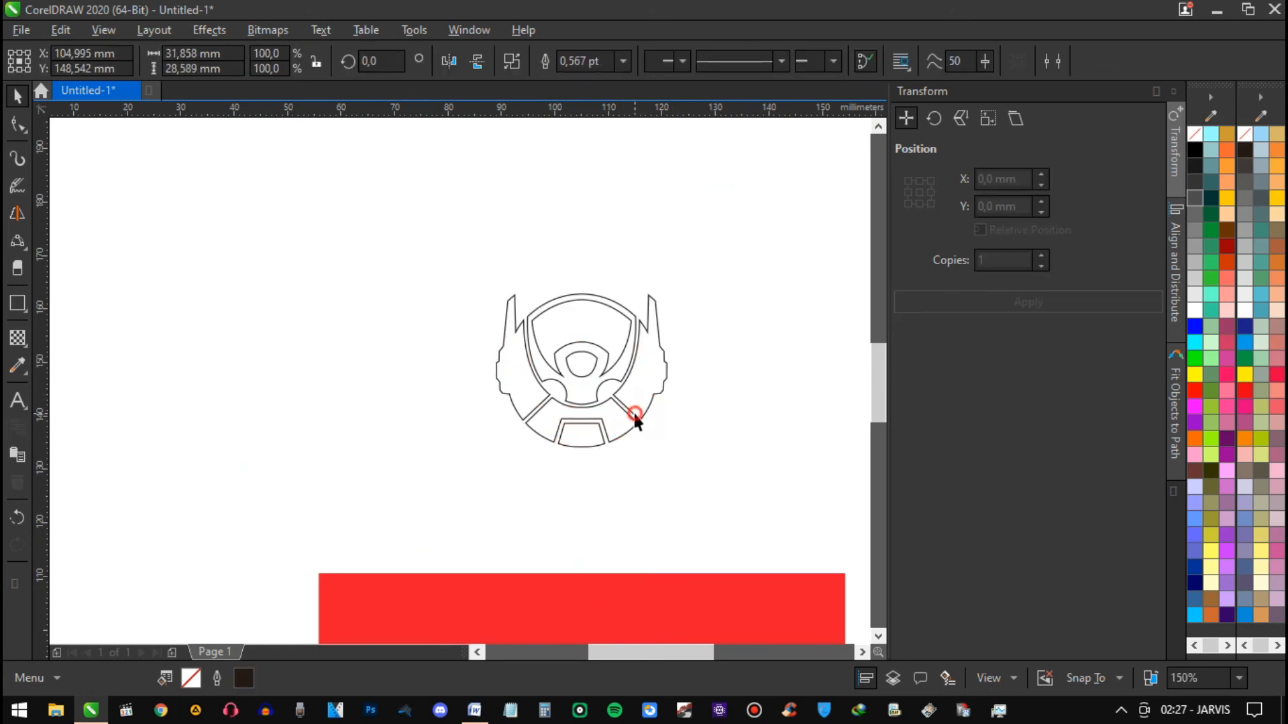
scroll(678, 290, down, 3)
shift+click(616, 436)
key(c)
key(e)
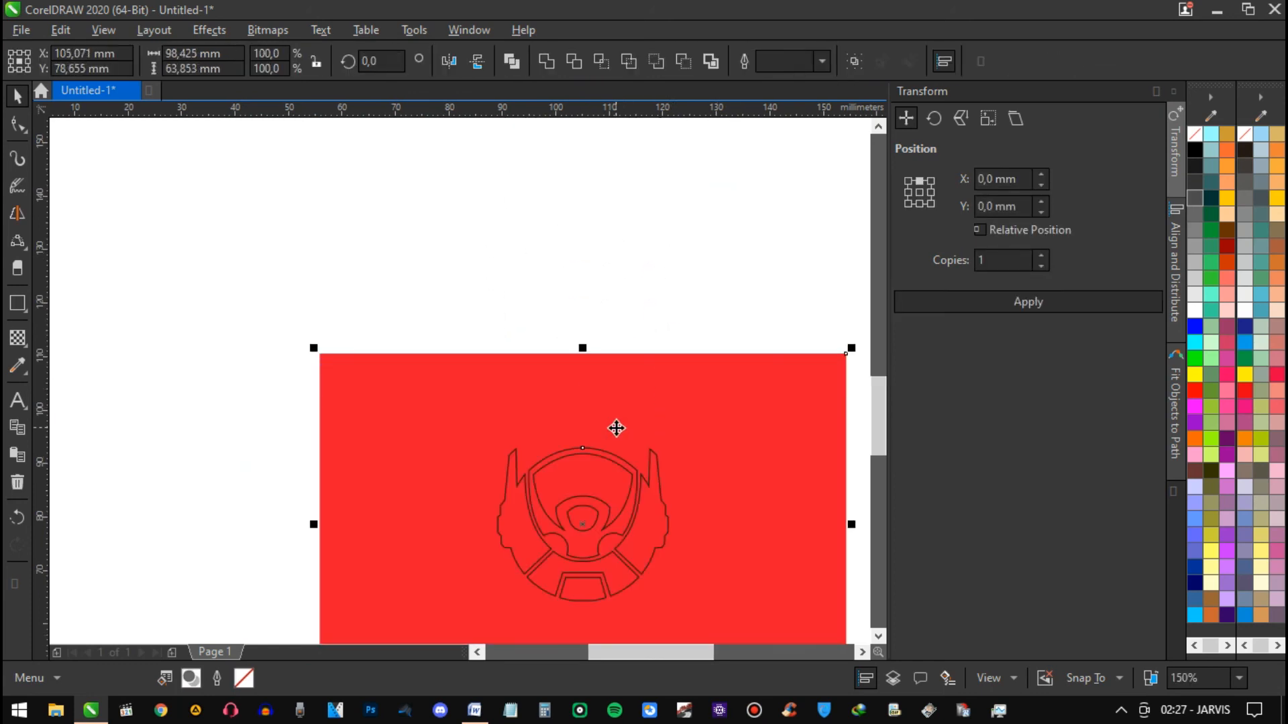
Select the logo on the red rectangle, fill it with white and remove its outline
scroll(638, 454, down, 2)
drag(388, 348, 782, 601)
drag(775, 554, 736, 473)
click(754, 513)
drag(752, 528, 481, 327)
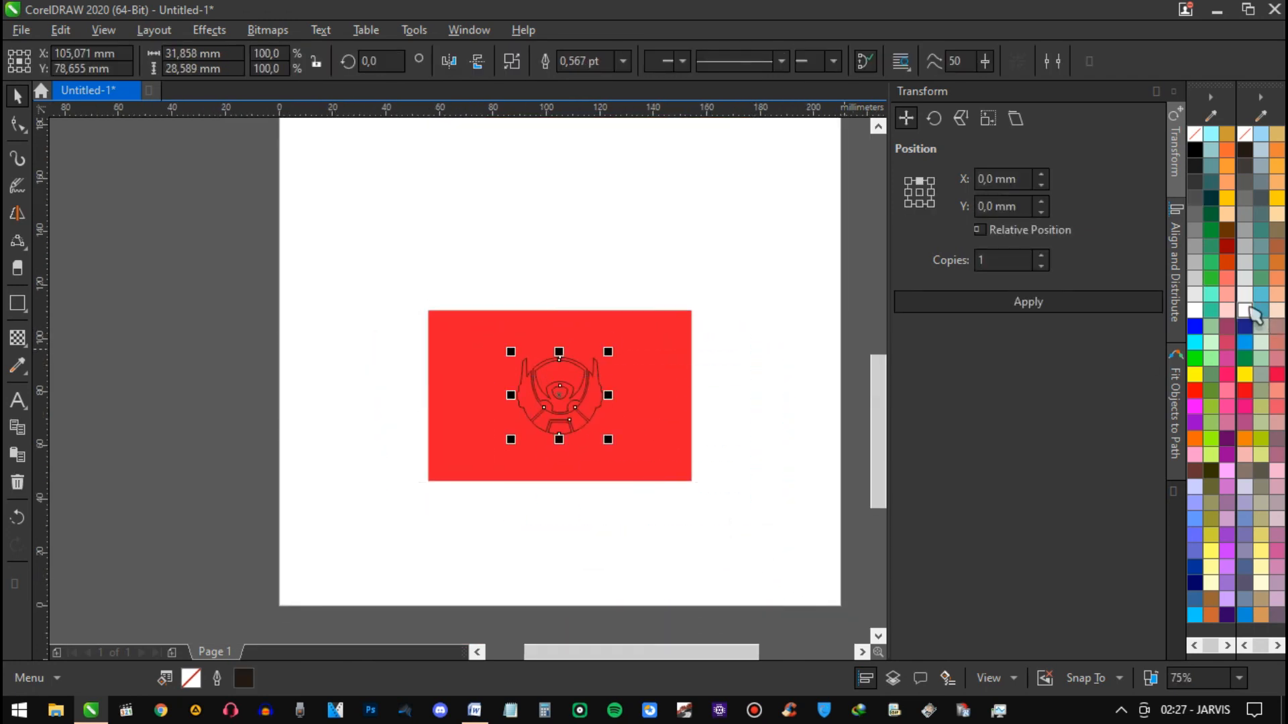
click(1244, 309)
click(768, 441)
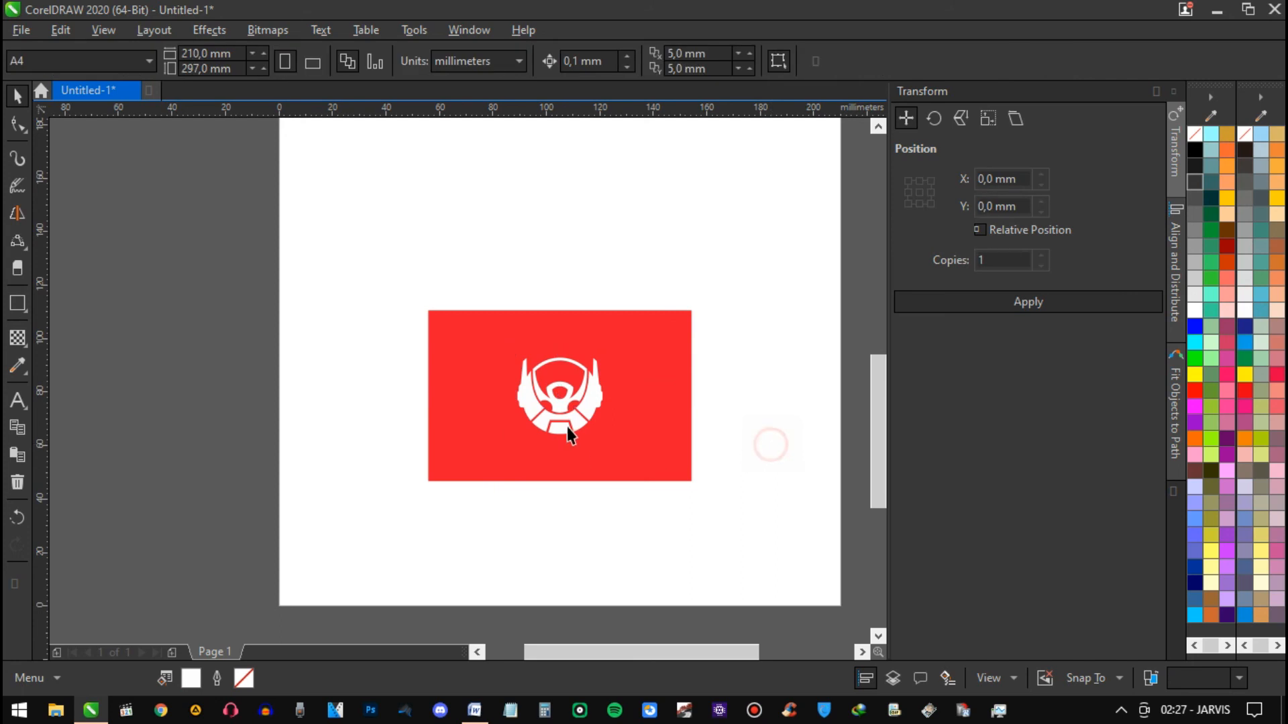
Bring the original bitmap back to the upper part of the page and place the vector logo with its rectangle directly below it
scroll(568, 427, up, 2)
scroll(570, 431, down, 2)
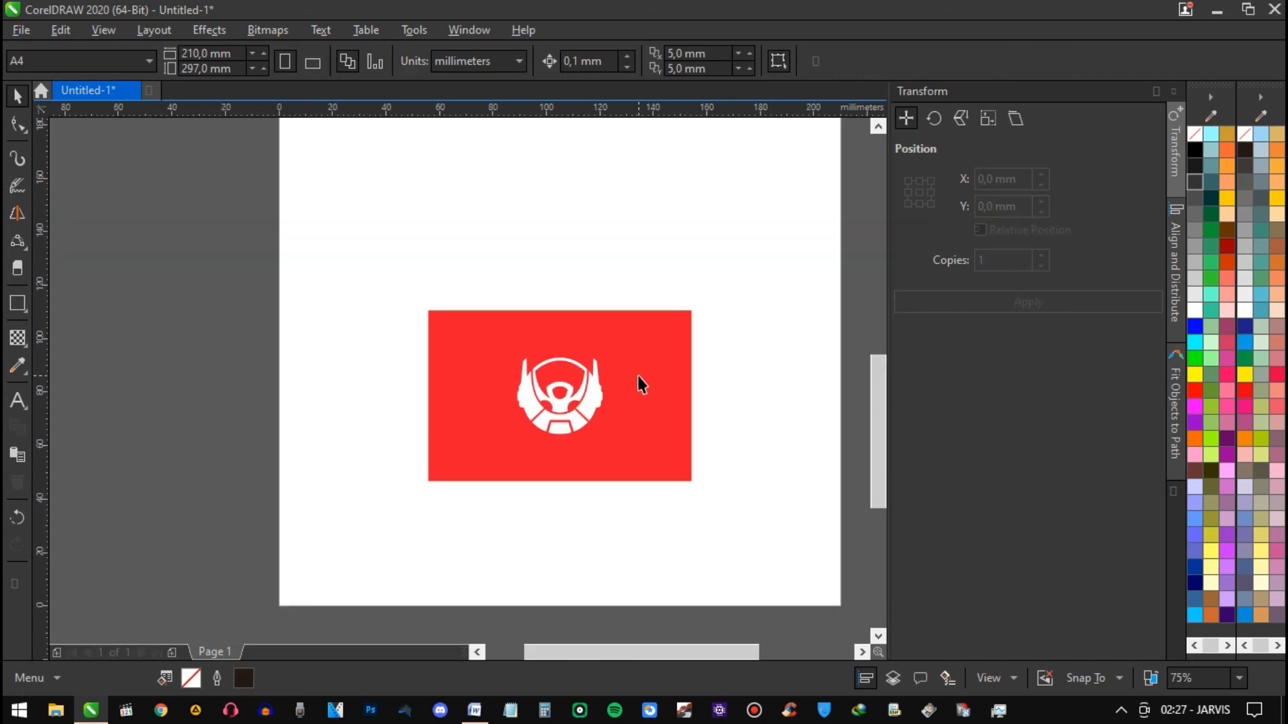
scroll(484, 320, down, 4)
scroll(535, 259, up, 2)
drag(436, 310, 649, 497)
drag(553, 402, 565, 295)
drag(638, 282, 603, 400)
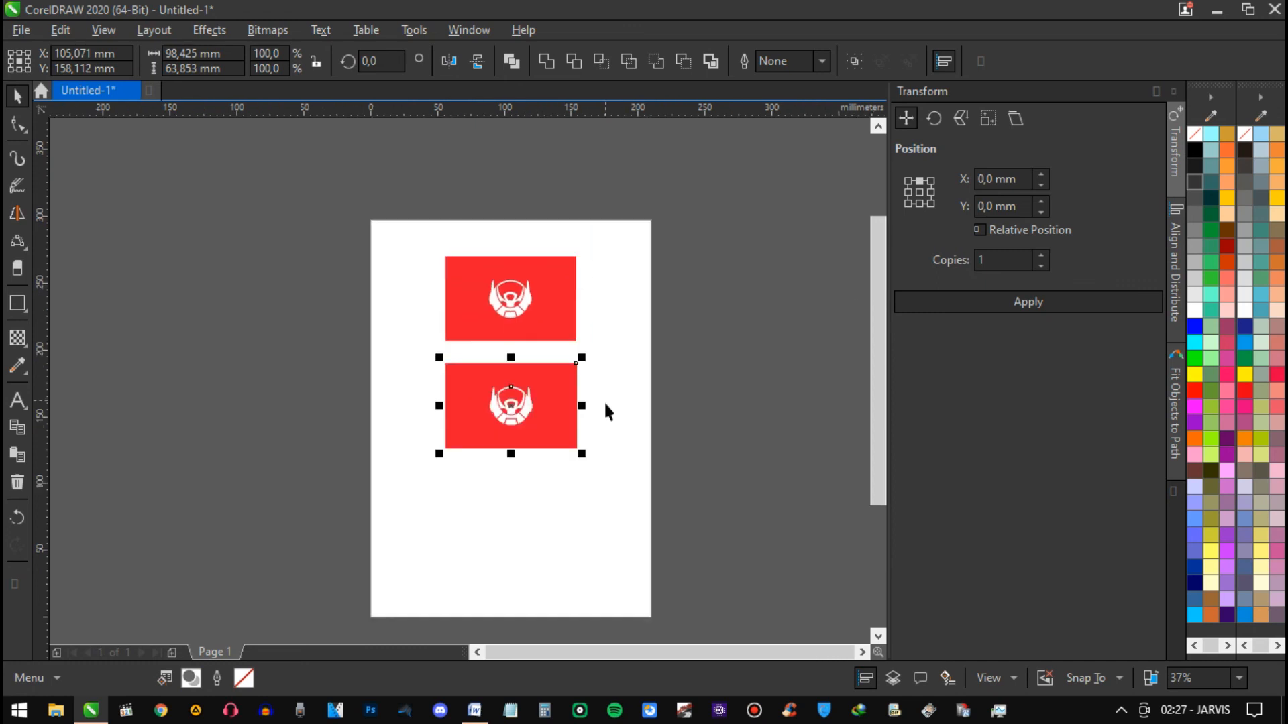
Set the page size to 300 × 300 mm
click(723, 416)
click(234, 53)
text(300)
key(Tab)
text(3)
key(Return)
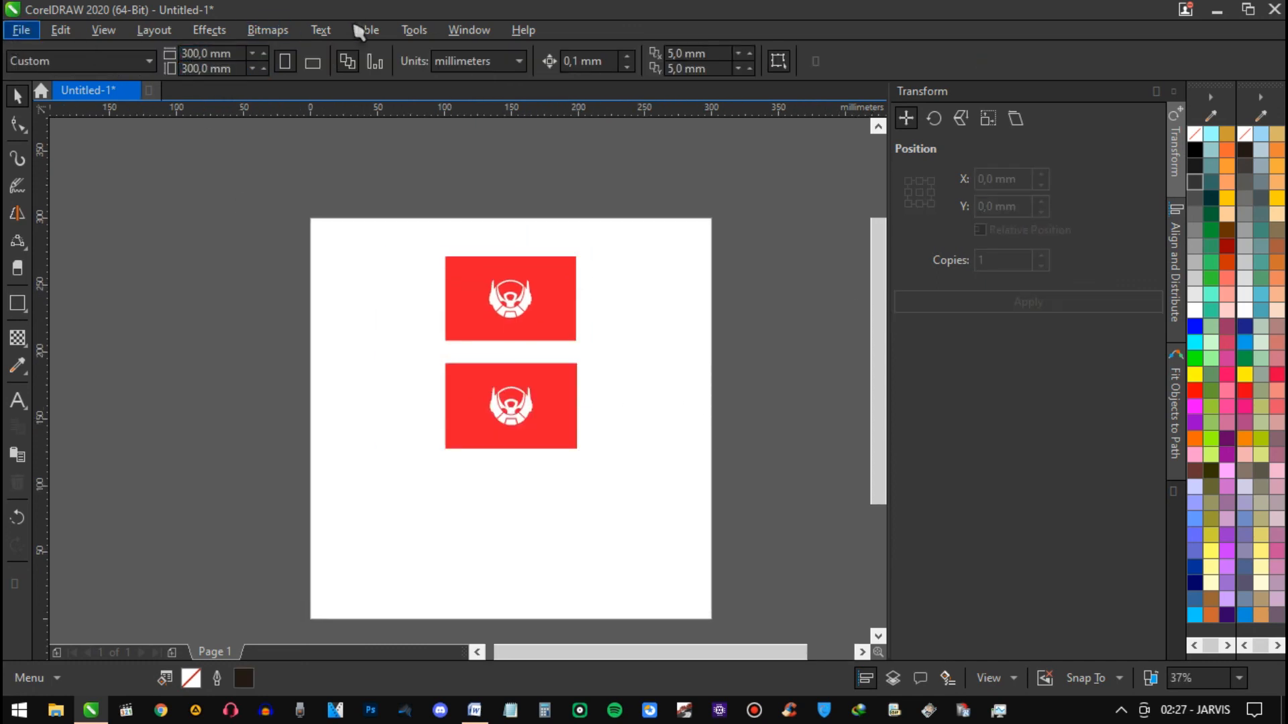
Centre the bitmap and the vector version together on the page and enlarge them to nearly fill its height
key(ctrl+a)
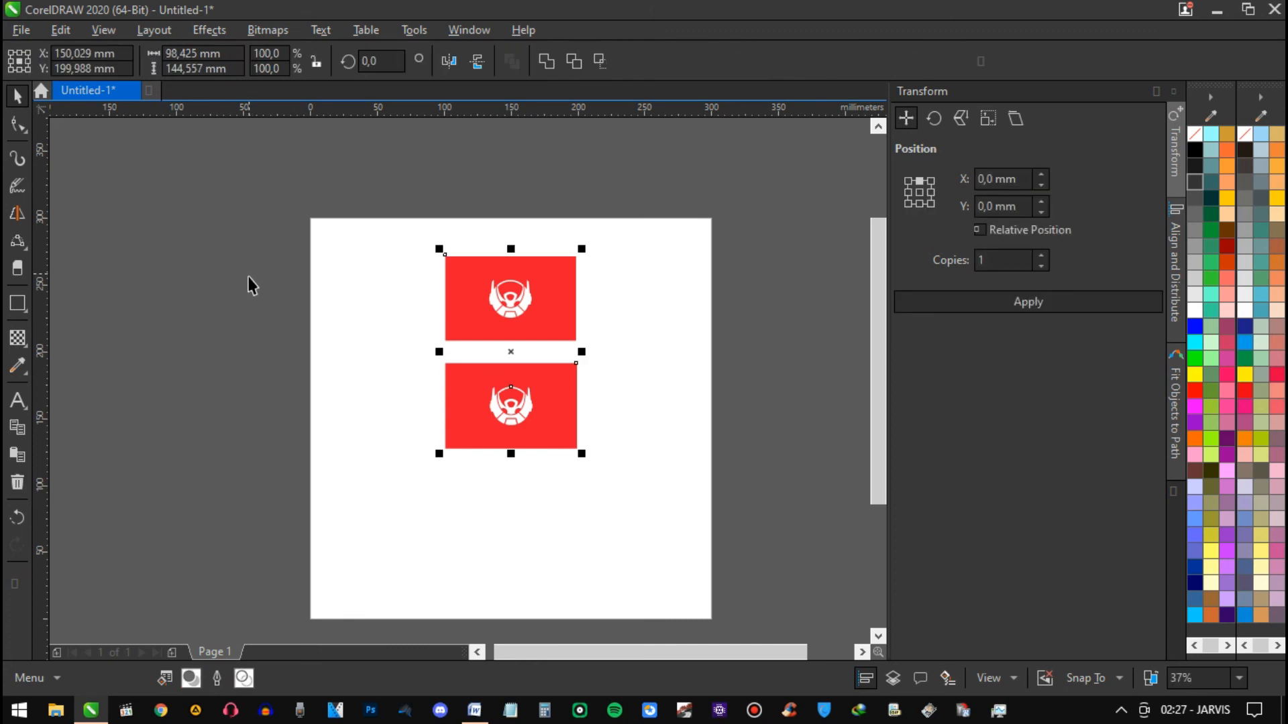
key(p)
drag(223, 239, 587, 480)
drag(584, 313, 721, 231)
click(745, 316)
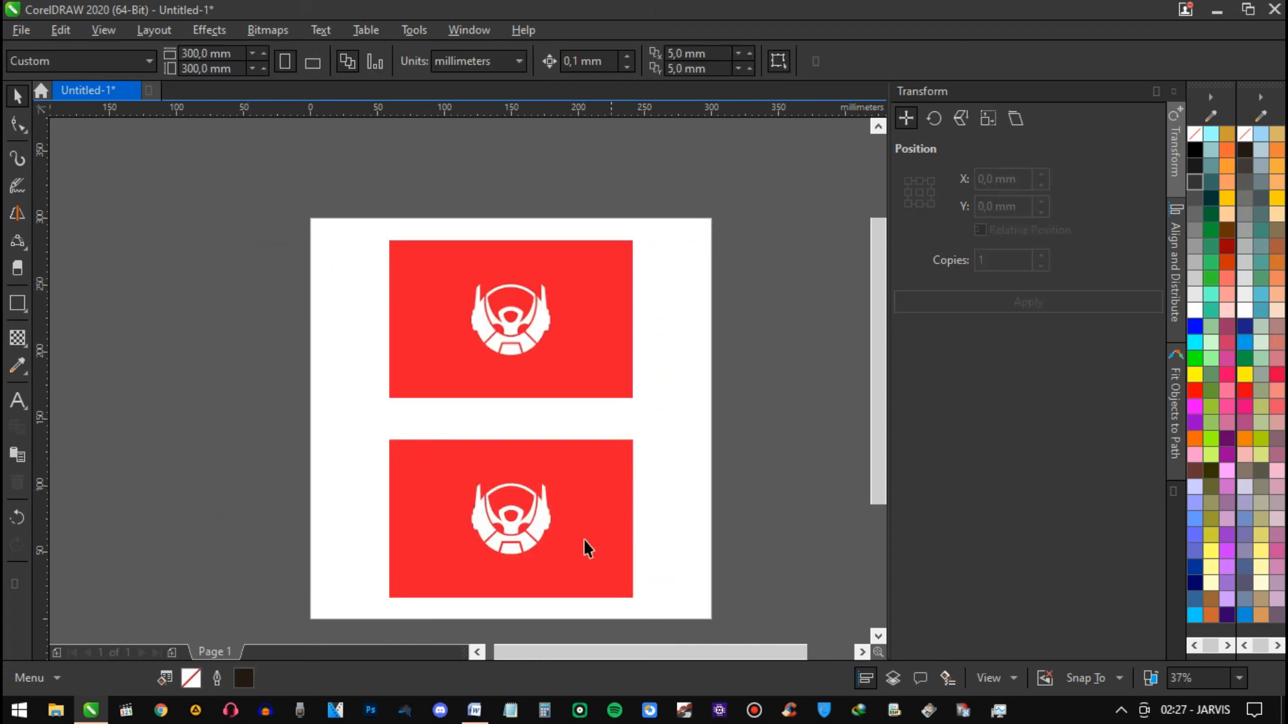
Compare the bitmap with the vector version in wireframe view and inspect the vector logo's edges up close
key(shift+F9)
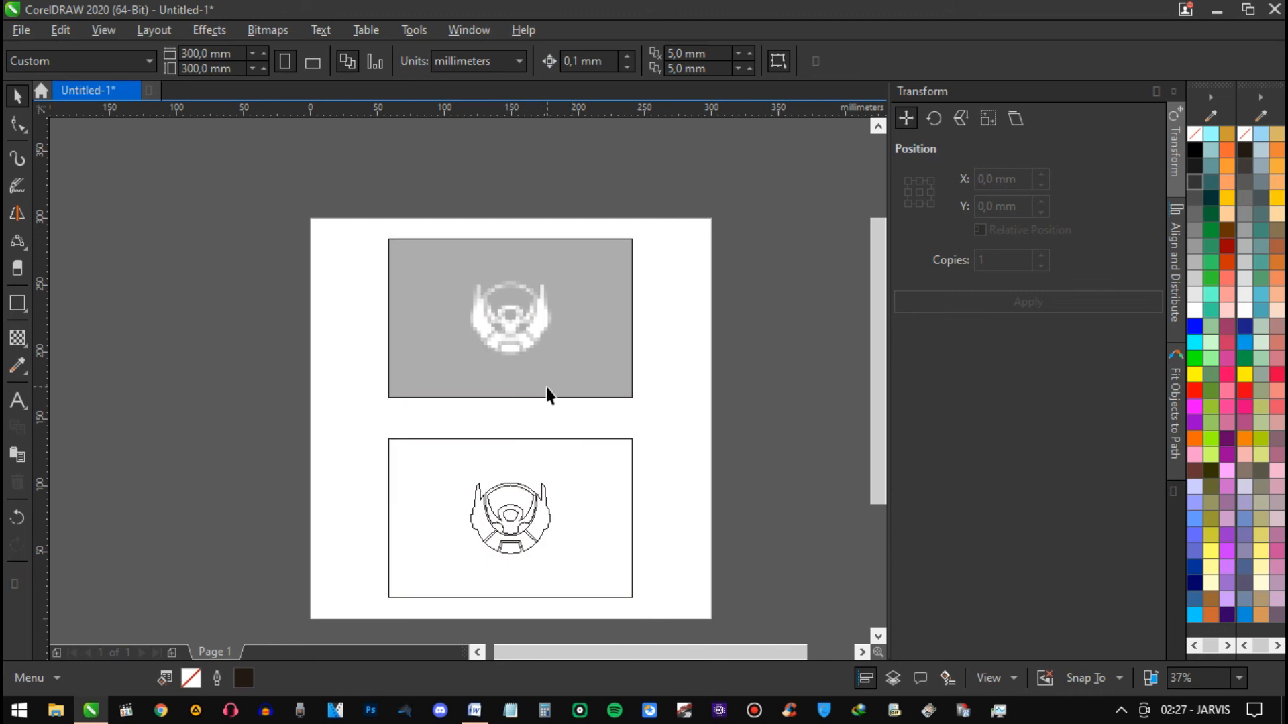
key(shift+F9)
scroll(495, 551, up, 3)
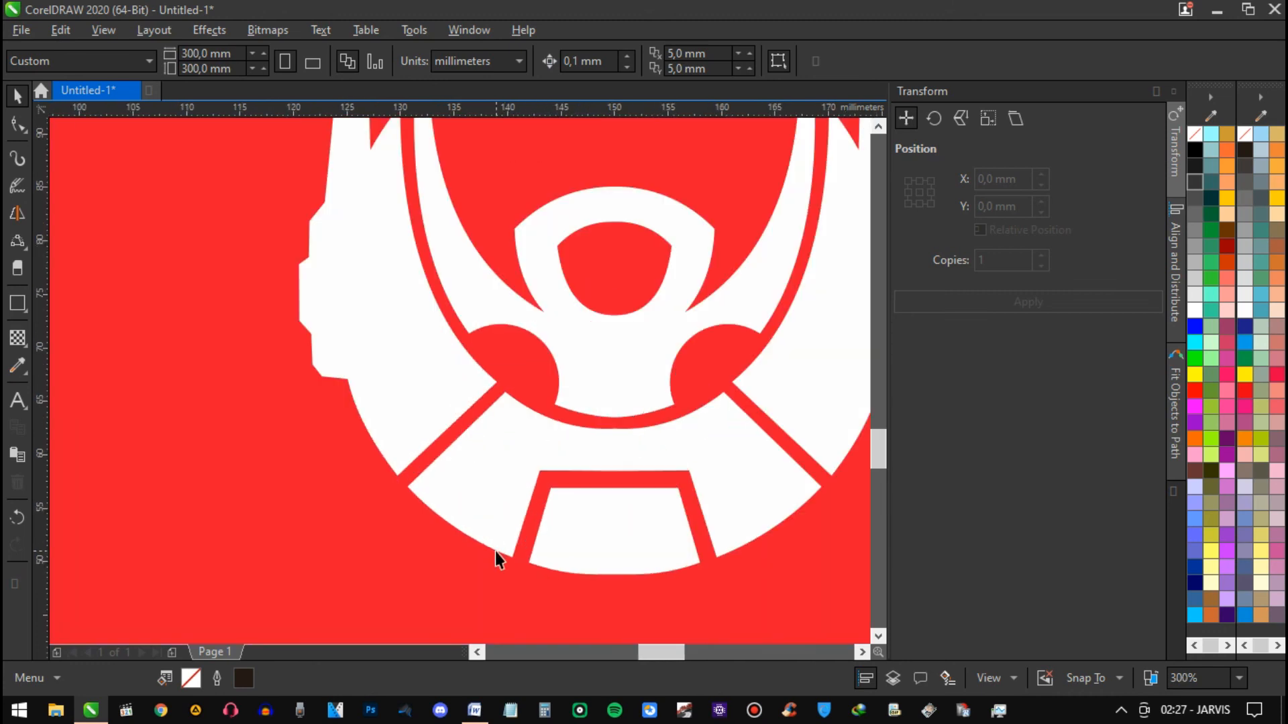
scroll(495, 552, down, 2)
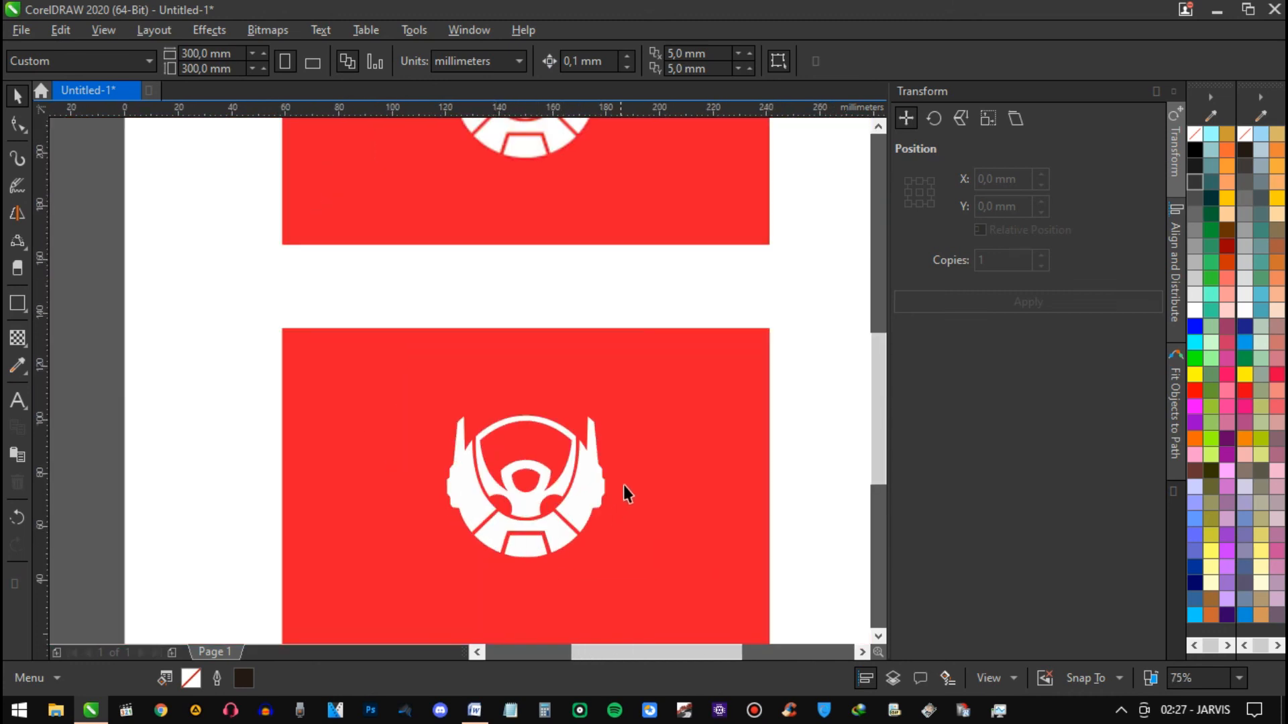
scroll(624, 493, up, 2)
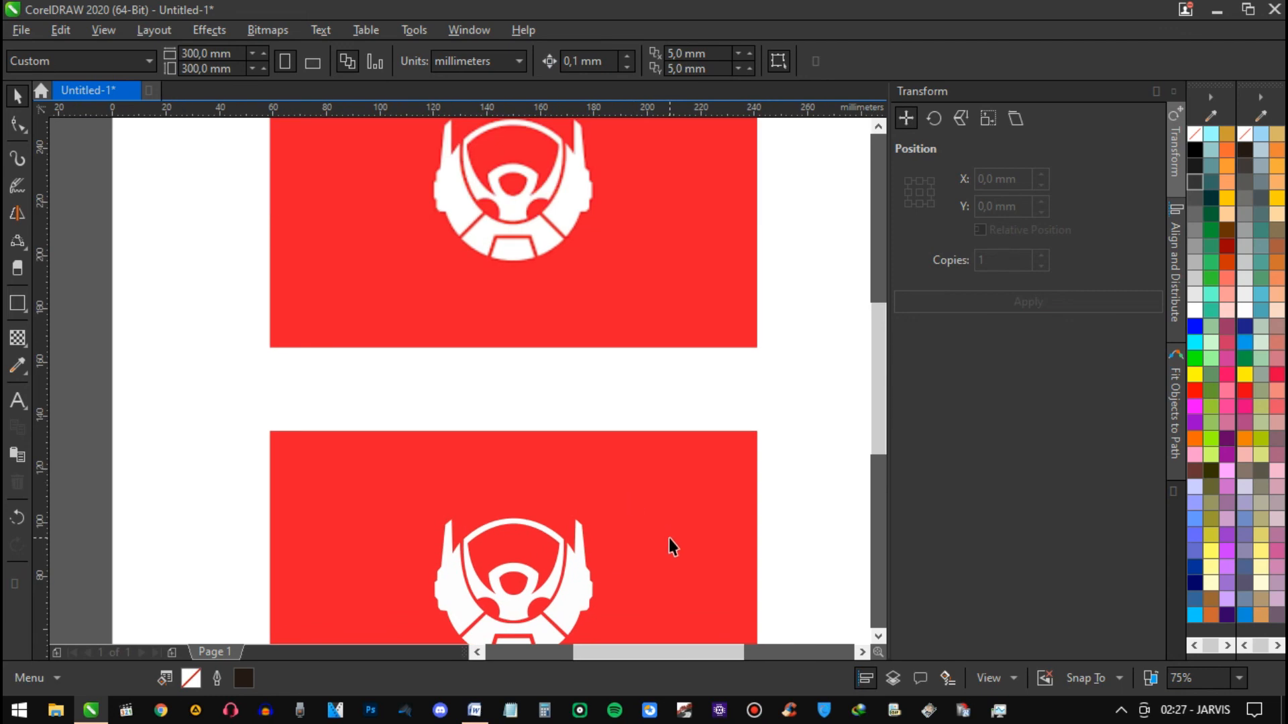
scroll(669, 554, down, 2)
Show the page with both designs in full-screen preview
drag(806, 501, 751, 477)
key(z)
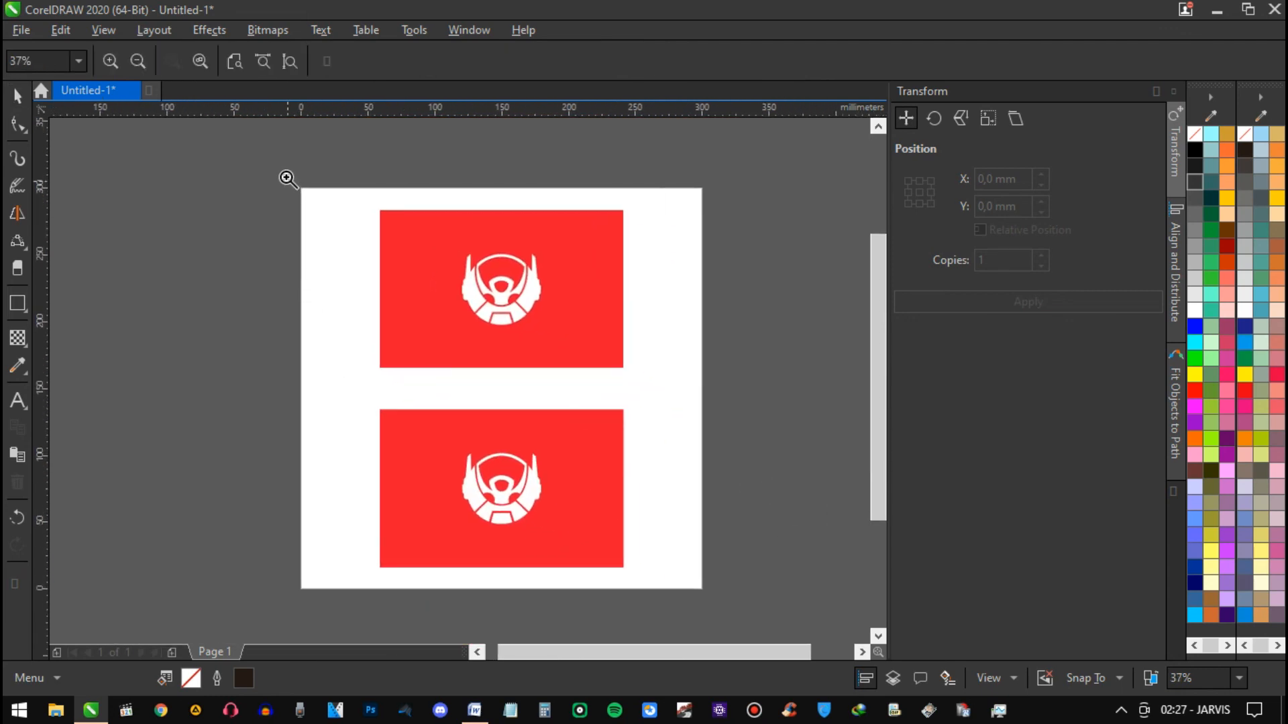
mouse_move(372, 243)
mouse_down()
mouse_move(687, 546)
mouse_move(725, 603)
mouse_up()
key(F9)
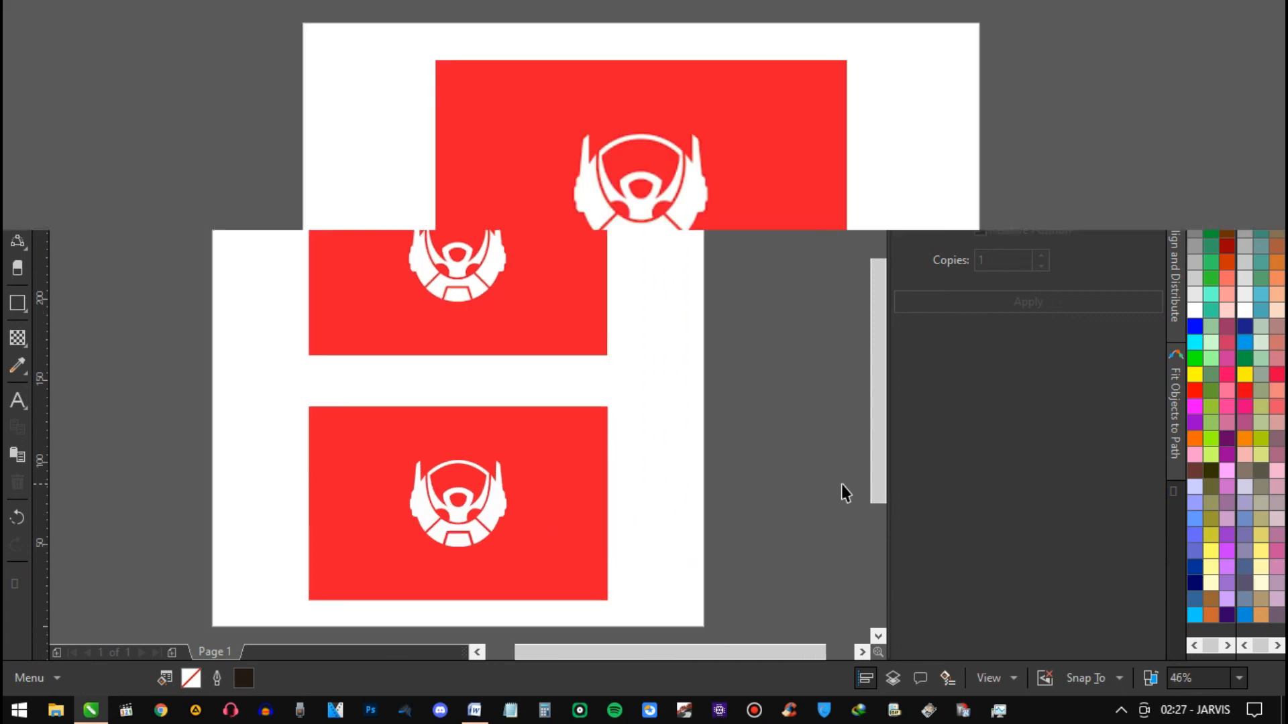